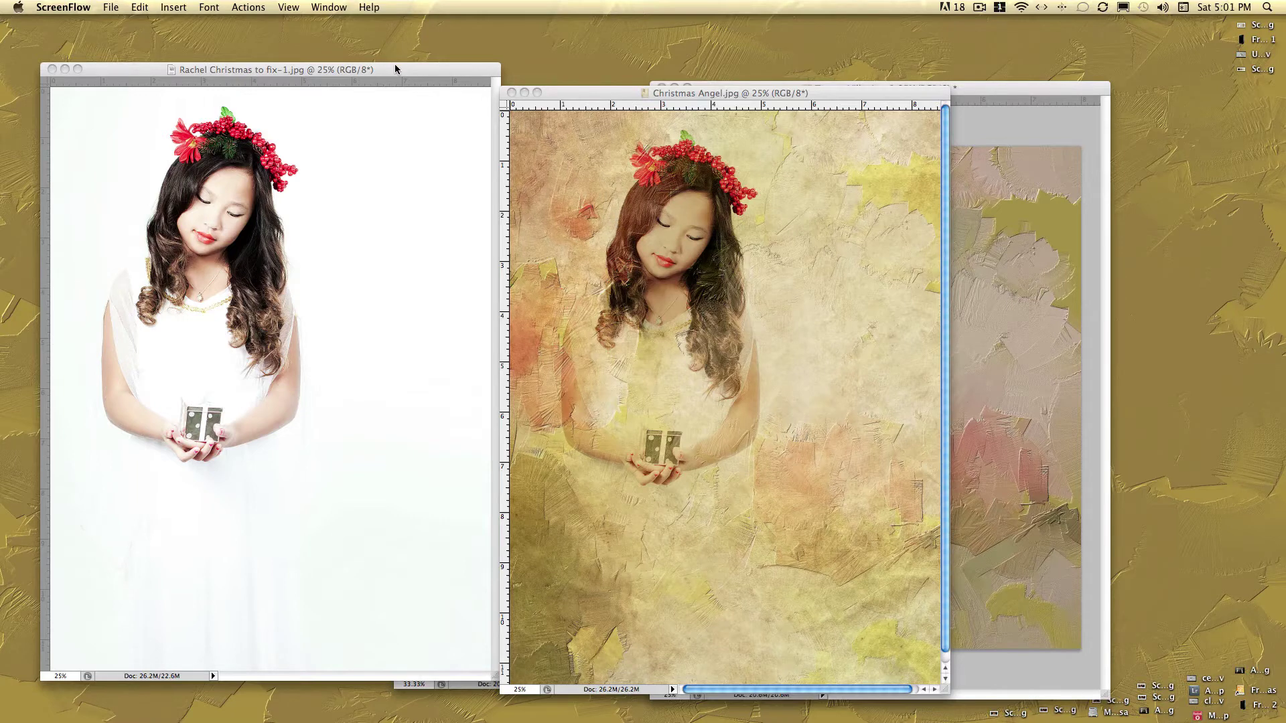
Clear the Christmas Angel image out of view and arrange the Fresco texture window beside the portrait window
left_click_drag(395, 69, 392, 76)
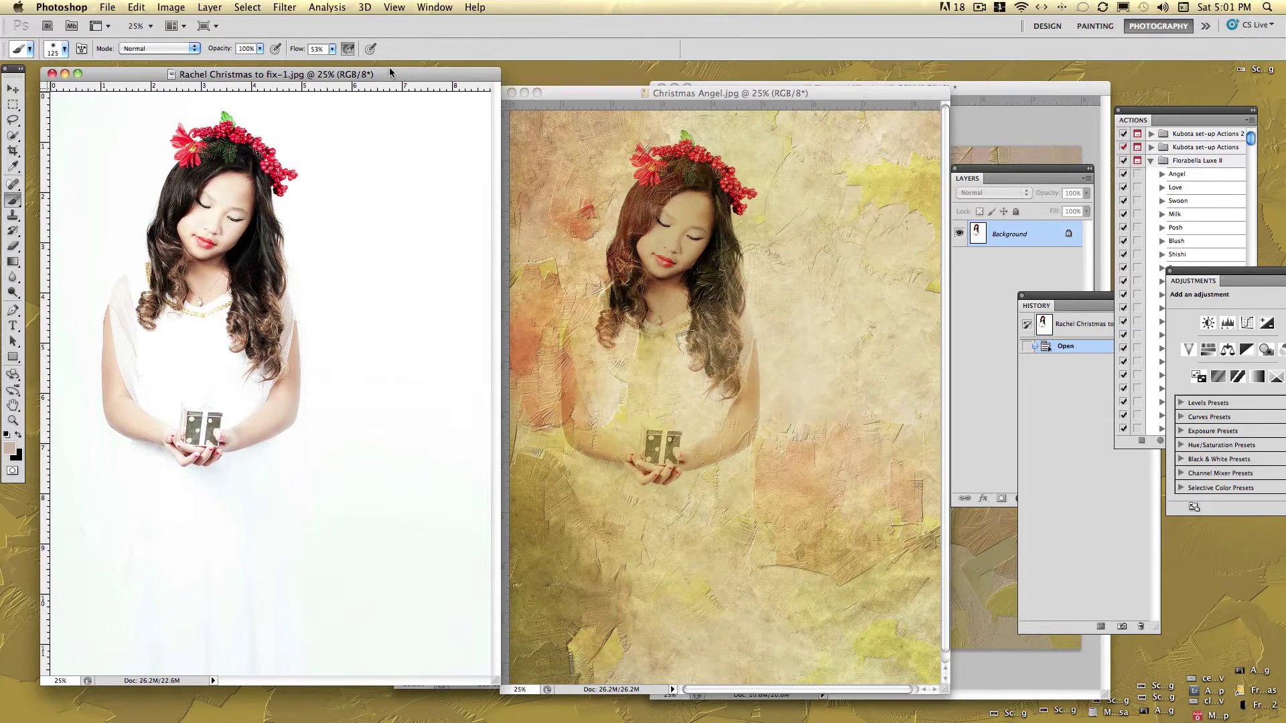
left_click_drag(393, 76, 391, 74)
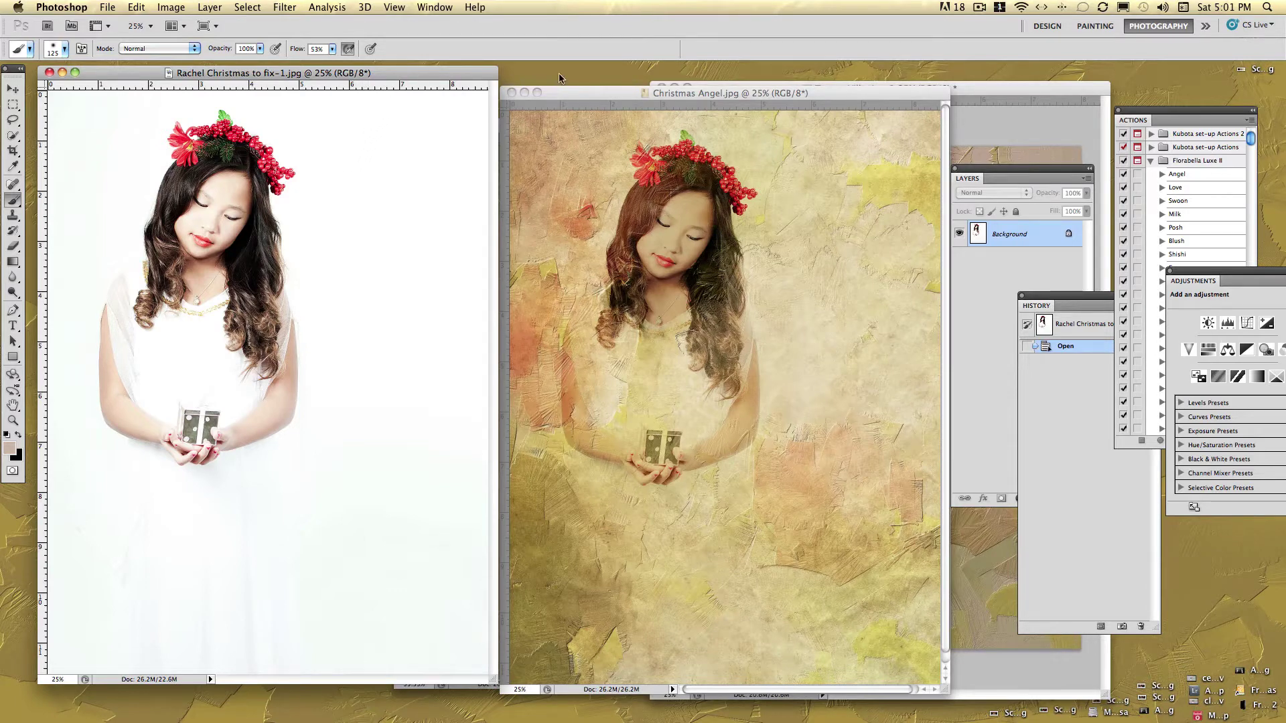
left_click_drag(571, 92, 478, 67)
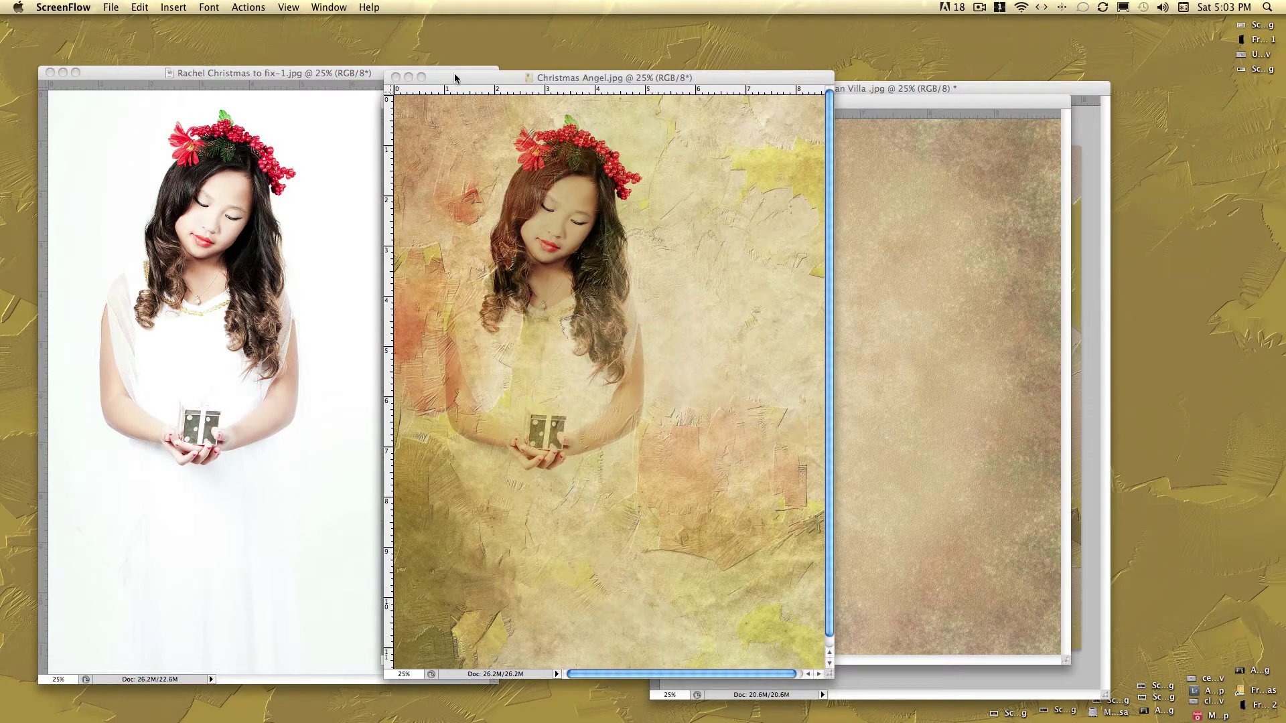
left_click_drag(453, 74, 442, 107)
left_click(426, 87)
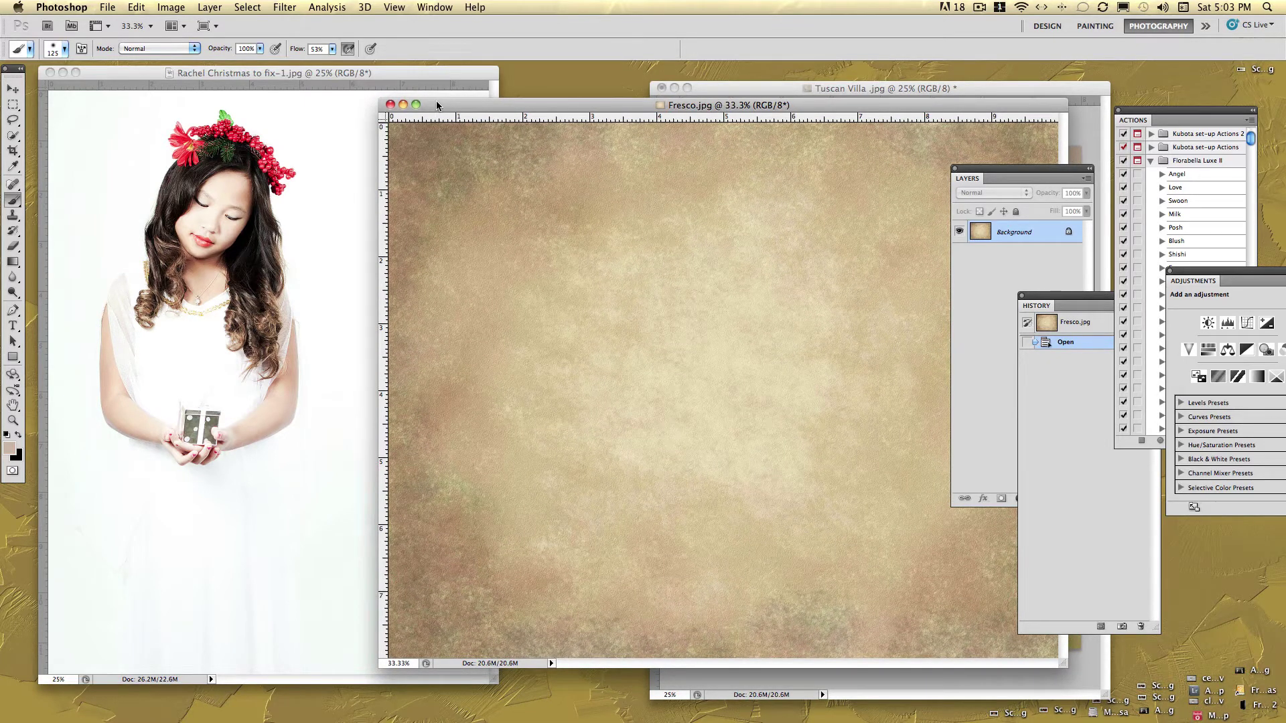
left_click_drag(436, 104, 445, 101)
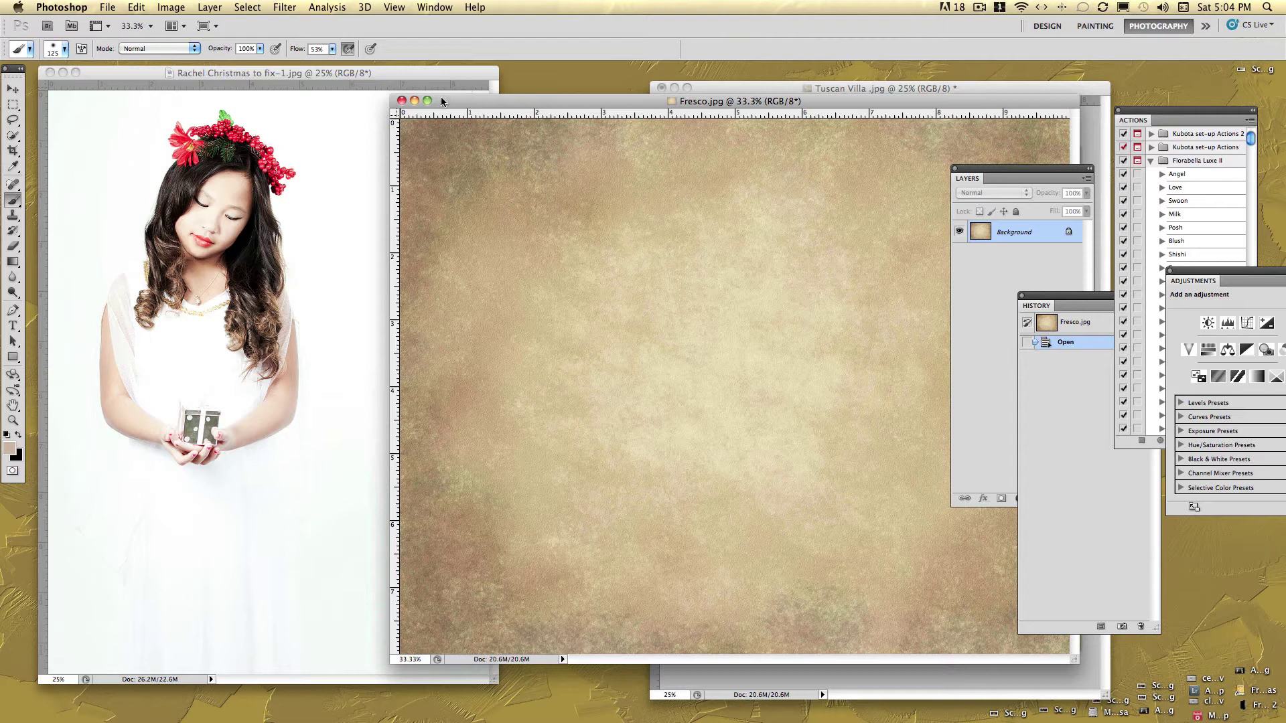
left_click_drag(448, 98, 432, 109)
Copy the Fresco texture into the portrait document as a new layer, accepting the colour profile conversion
left_click(13, 89)
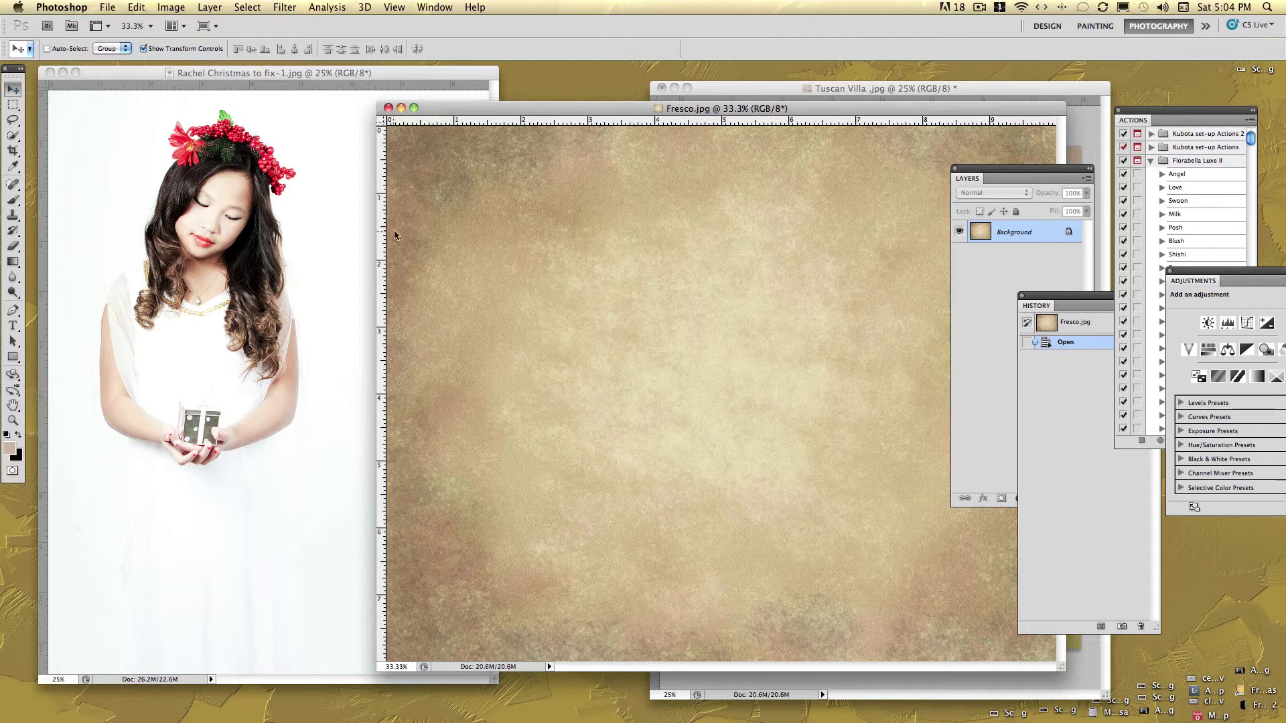
left_click_drag(492, 278, 190, 265)
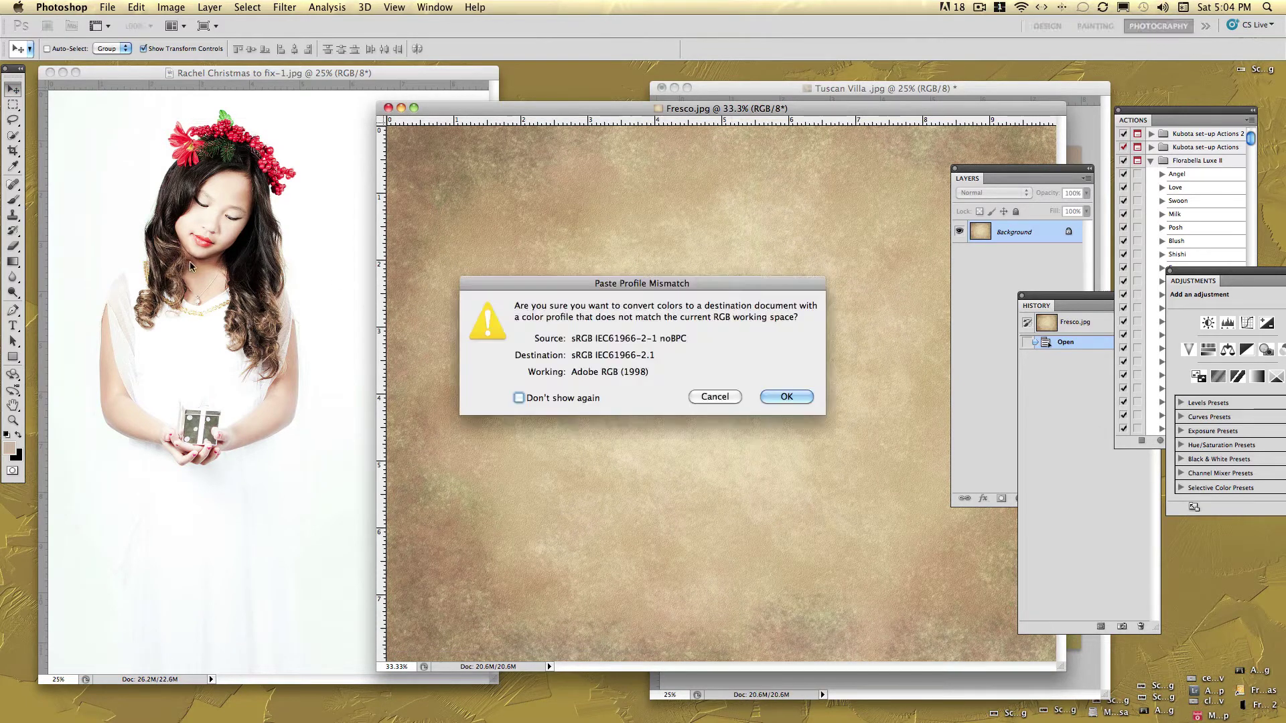
left_click(775, 397)
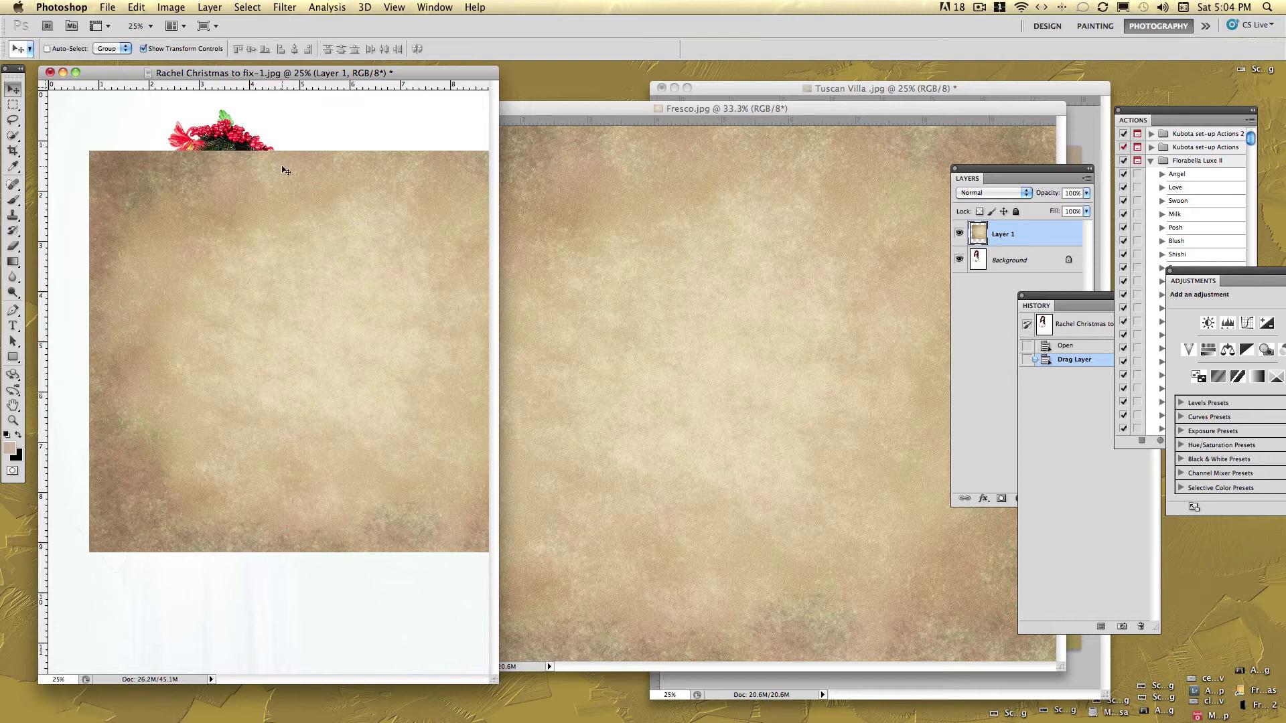
Reposition and free-transform the texture layer to about 88% width and 148% height so it covers the whole portrait
left_click_drag(295, 193, 235, 172)
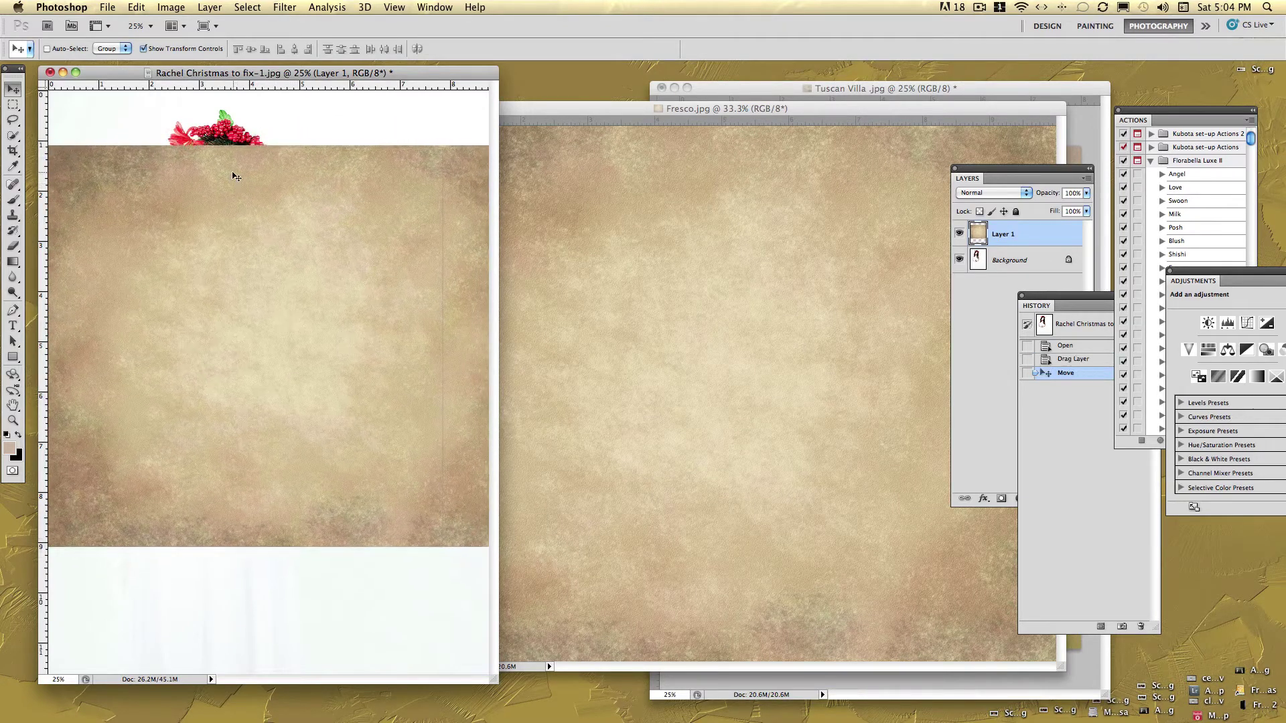
key("super+t")
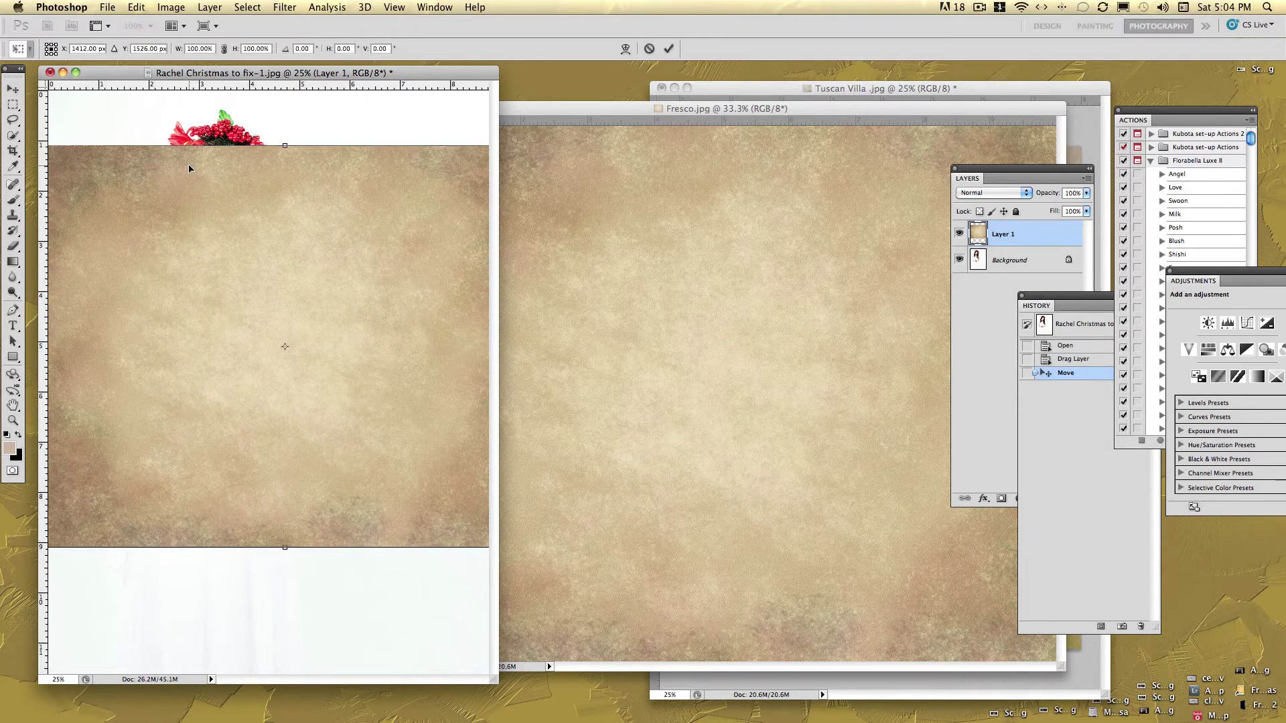
mouse_move(285, 144)
left_mouse_down()
mouse_move(279, 107)
mouse_move(280, 157)
left_mouse_up()
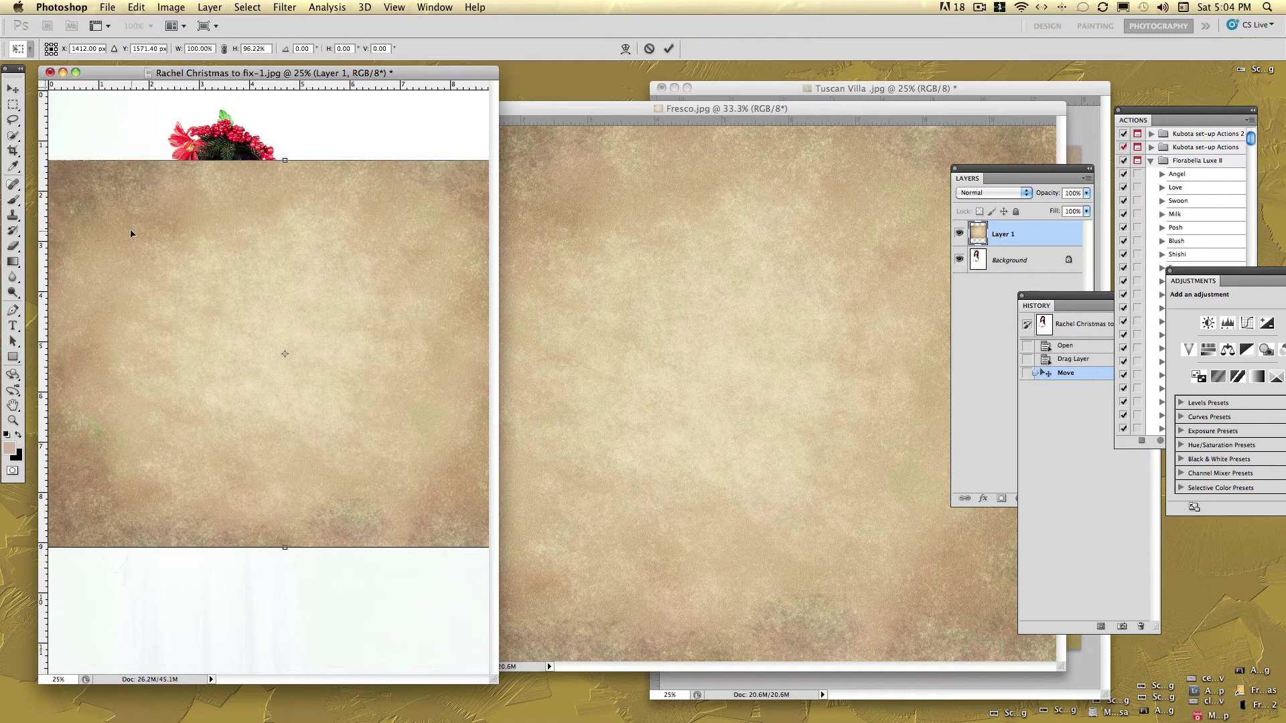
left_click_drag(49, 161, 195, 267)
left_click_drag(261, 295, 130, 156)
left_click_drag(447, 369, 488, 400)
left_click_drag(268, 400, 243, 687)
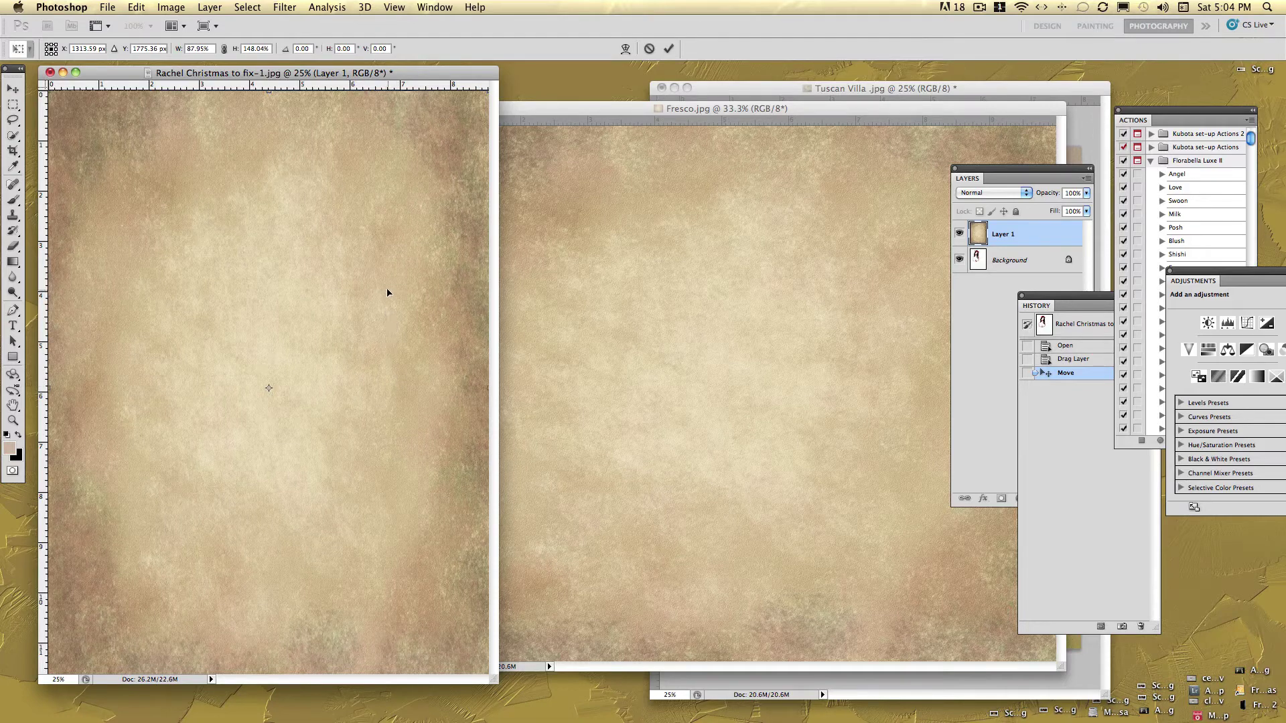
key("Return")
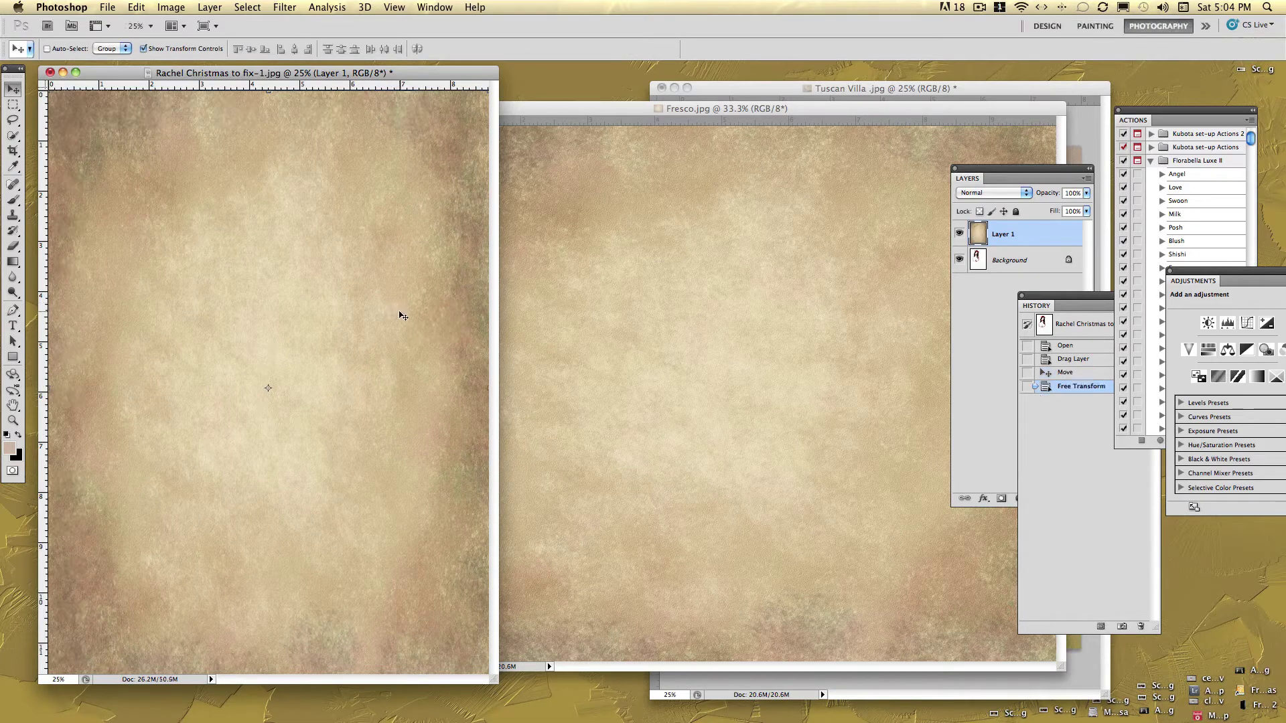
Move the layer controls beside the portrait and set the texture layer's blend mode to Multiply
left_click_drag(966, 172, 582, 158)
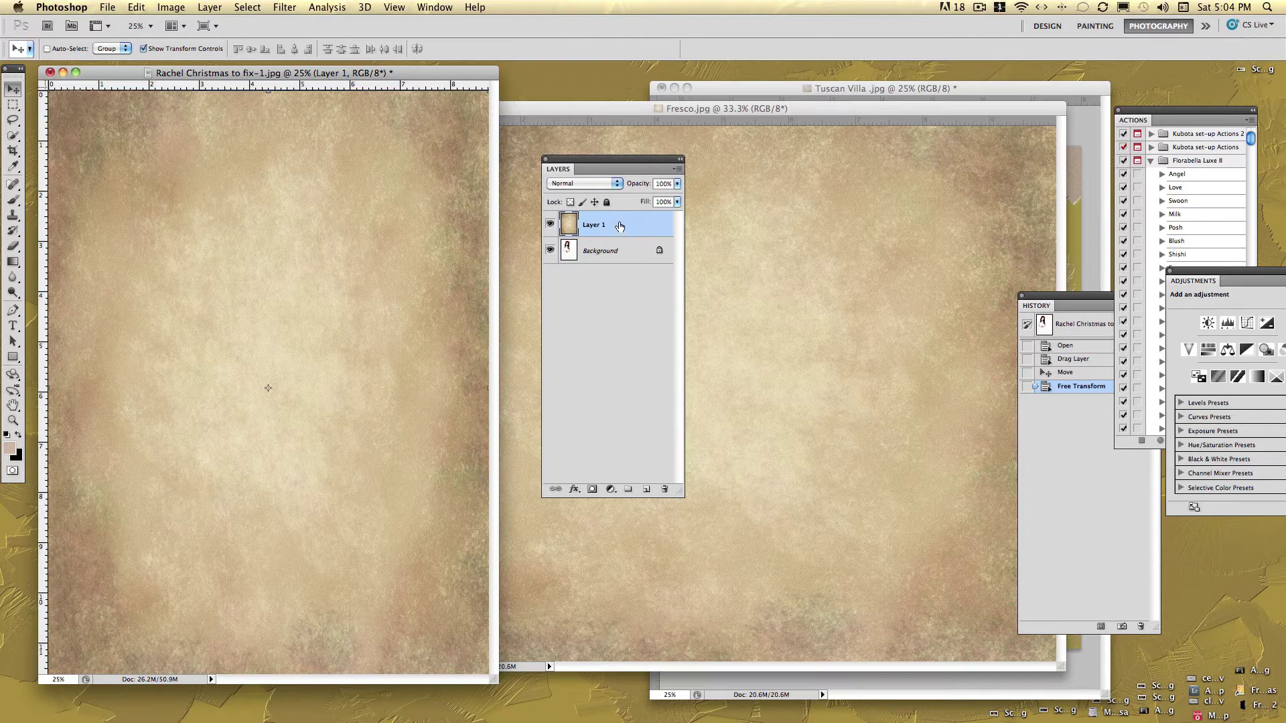
left_click(616, 182)
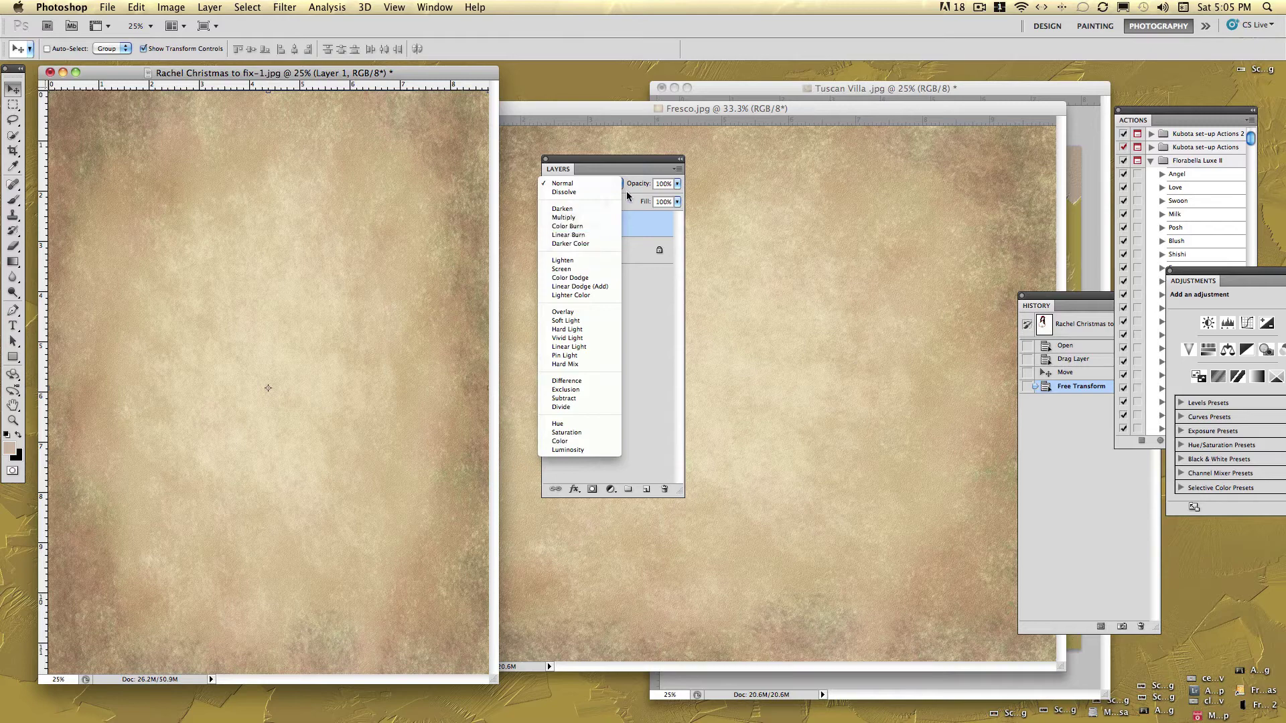
left_click(586, 218)
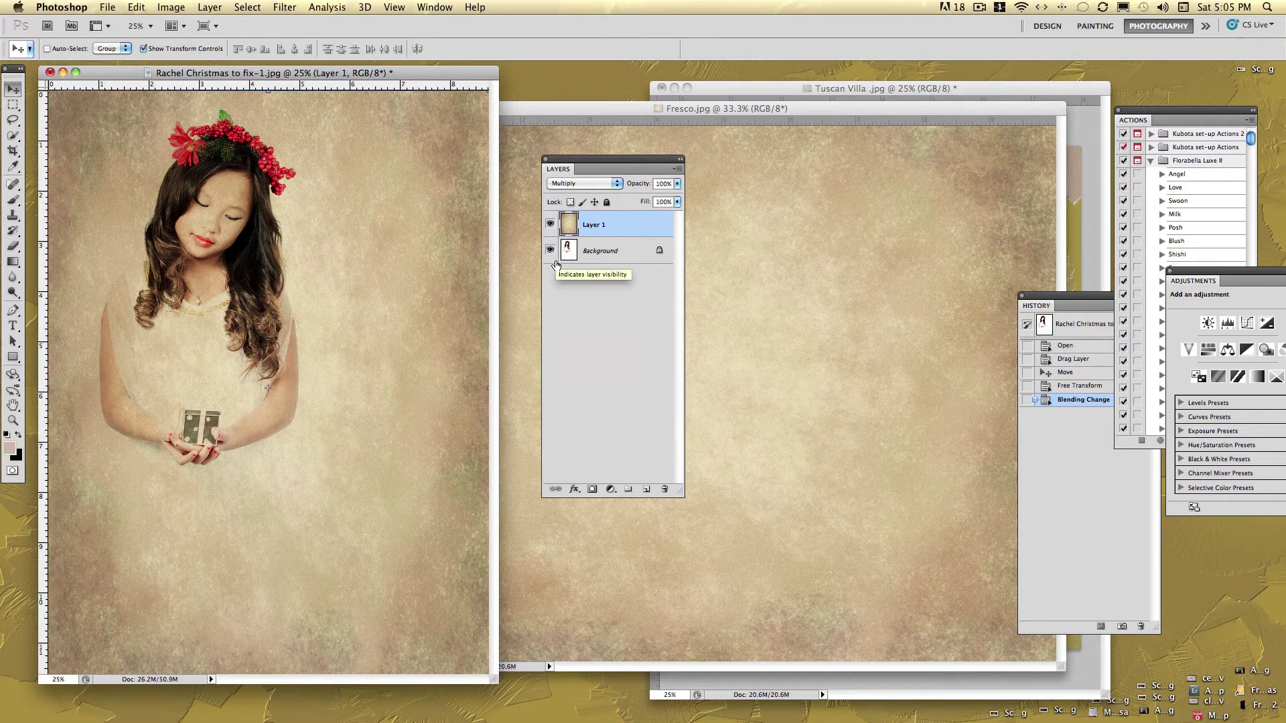
key("super+Tab")
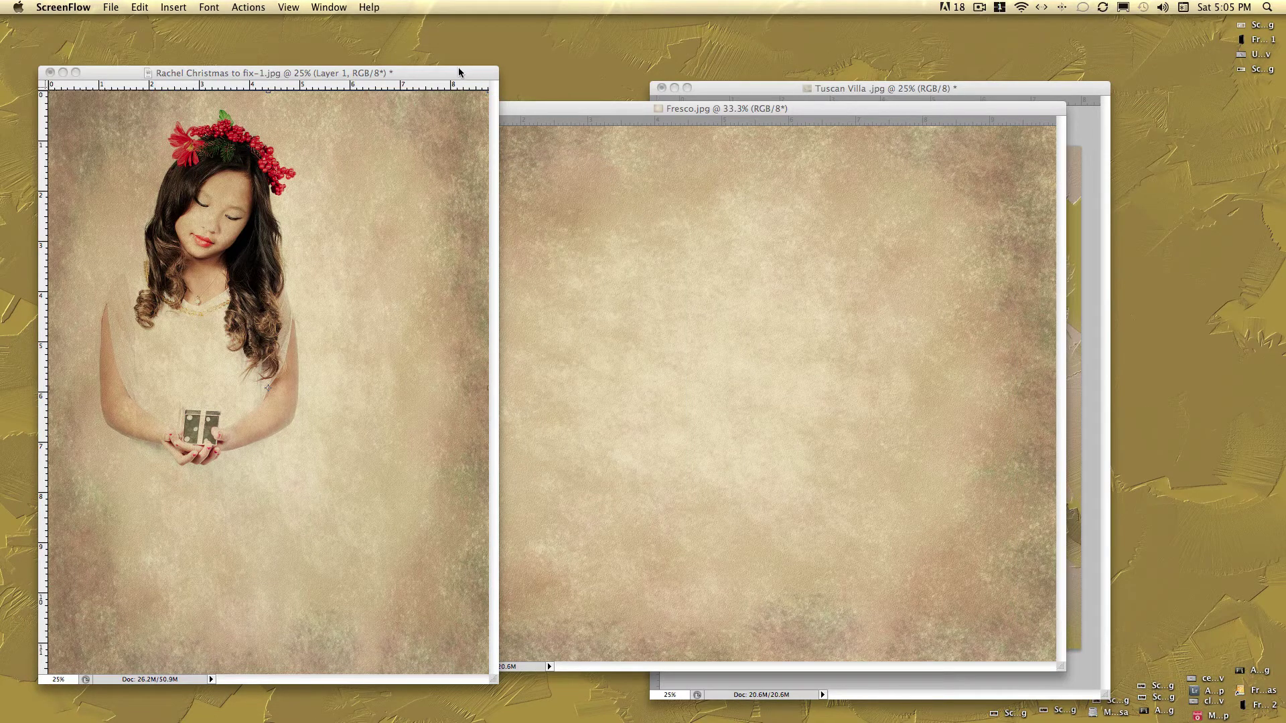
left_click_drag(459, 67, 461, 67)
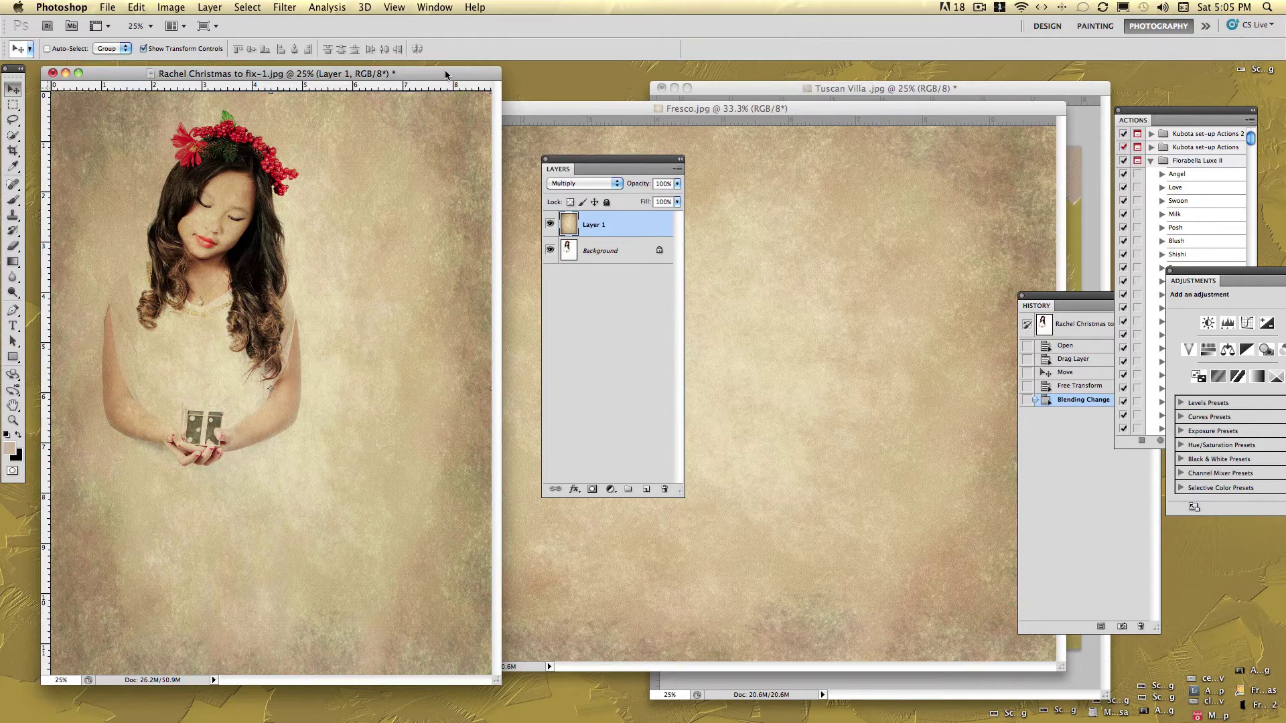
left_click_drag(446, 71, 447, 65)
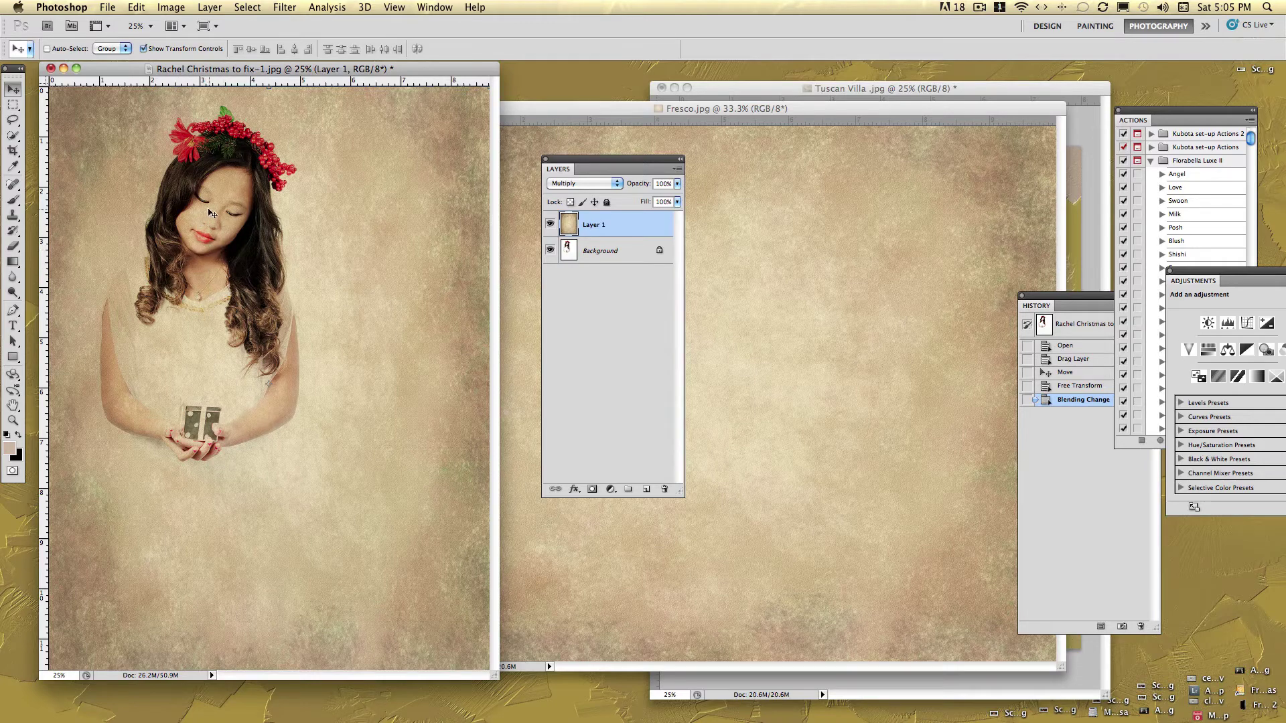
Return the texture layer to Normal blending and sample #d8c494 from its upper area as the foreground colour
left_click(618, 186)
left_click(598, 149)
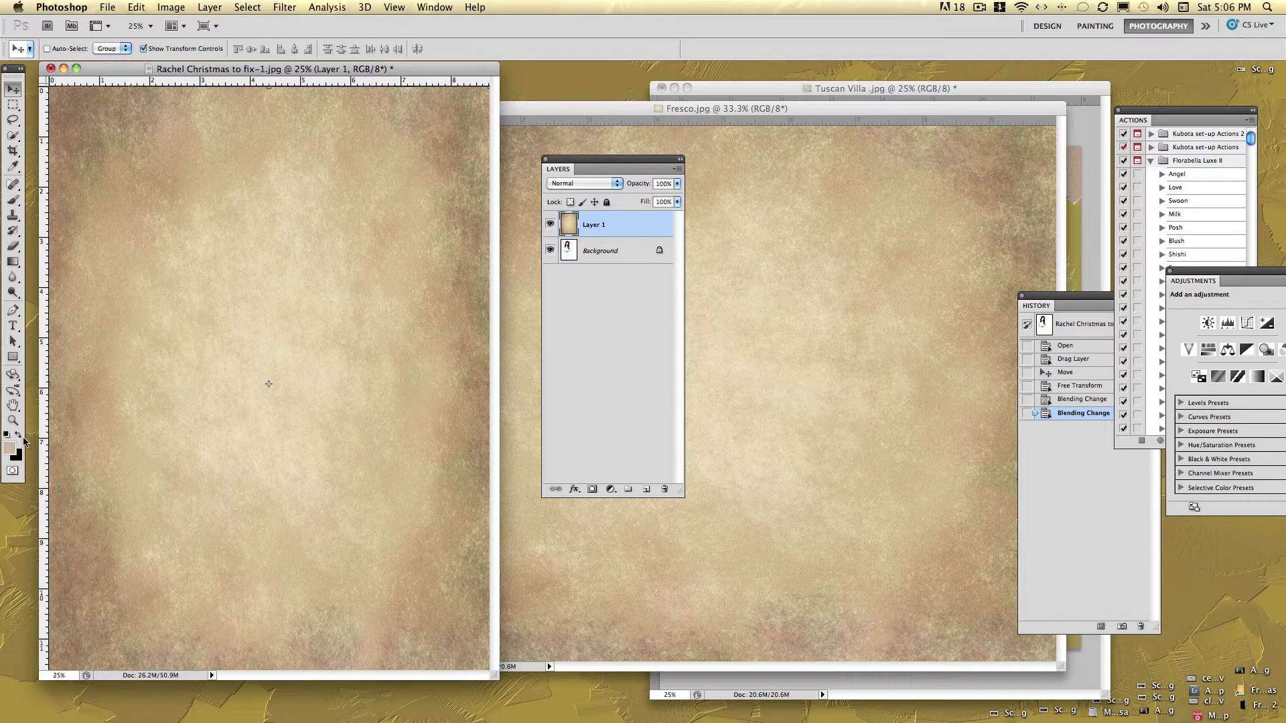
left_click(9, 450)
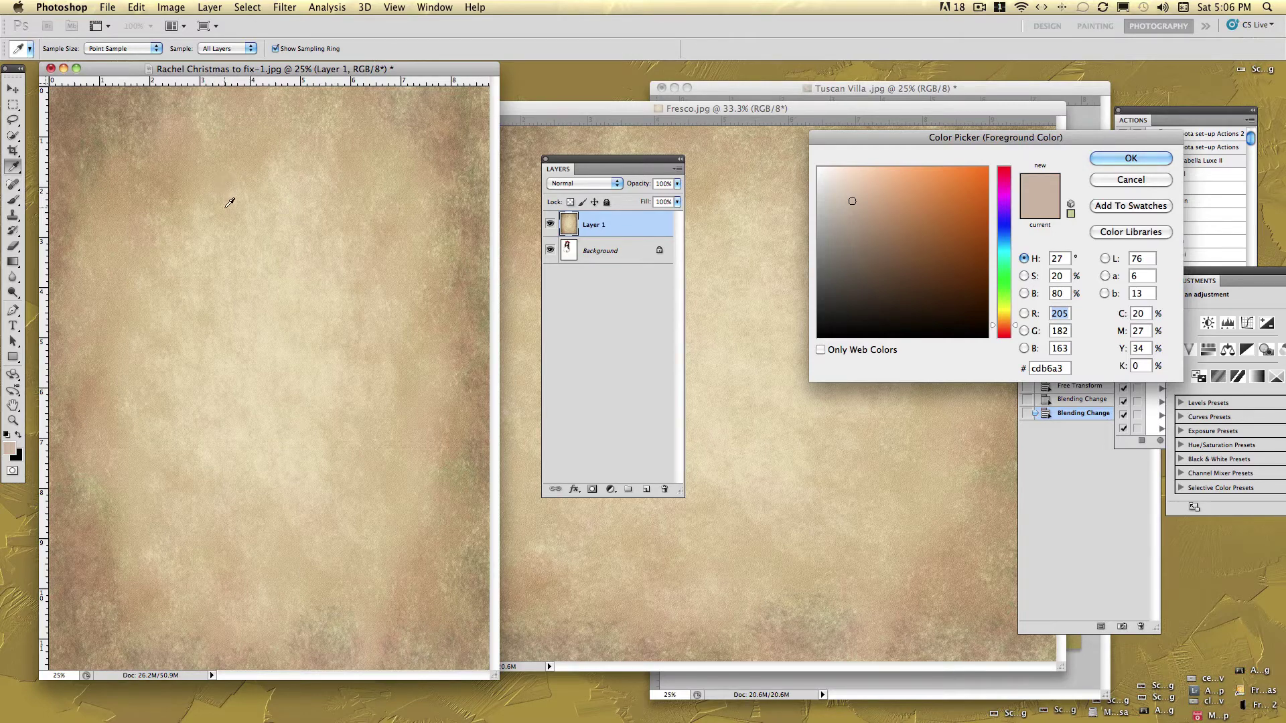
left_click(234, 200)
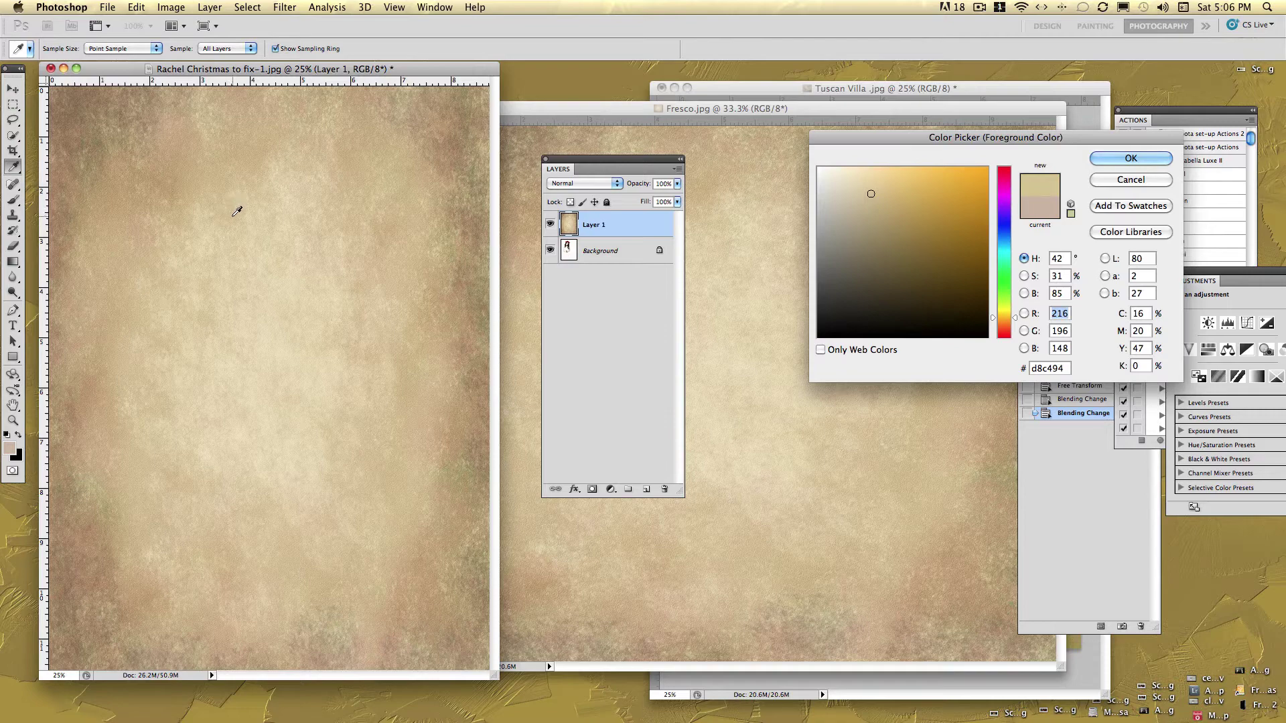
left_click(1105, 161)
key("v")
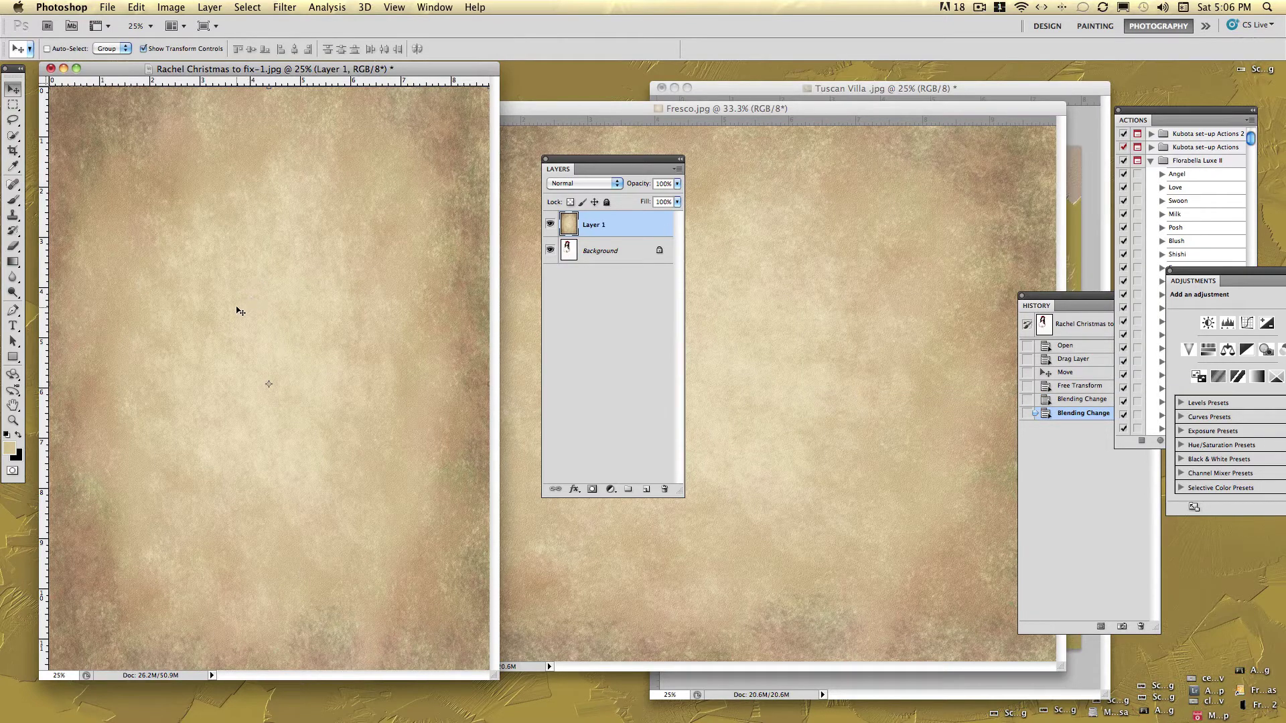
Choose the soft round 65 px brush and paint a short stroke on the texture layer, right of centre in the lower half
key("b")
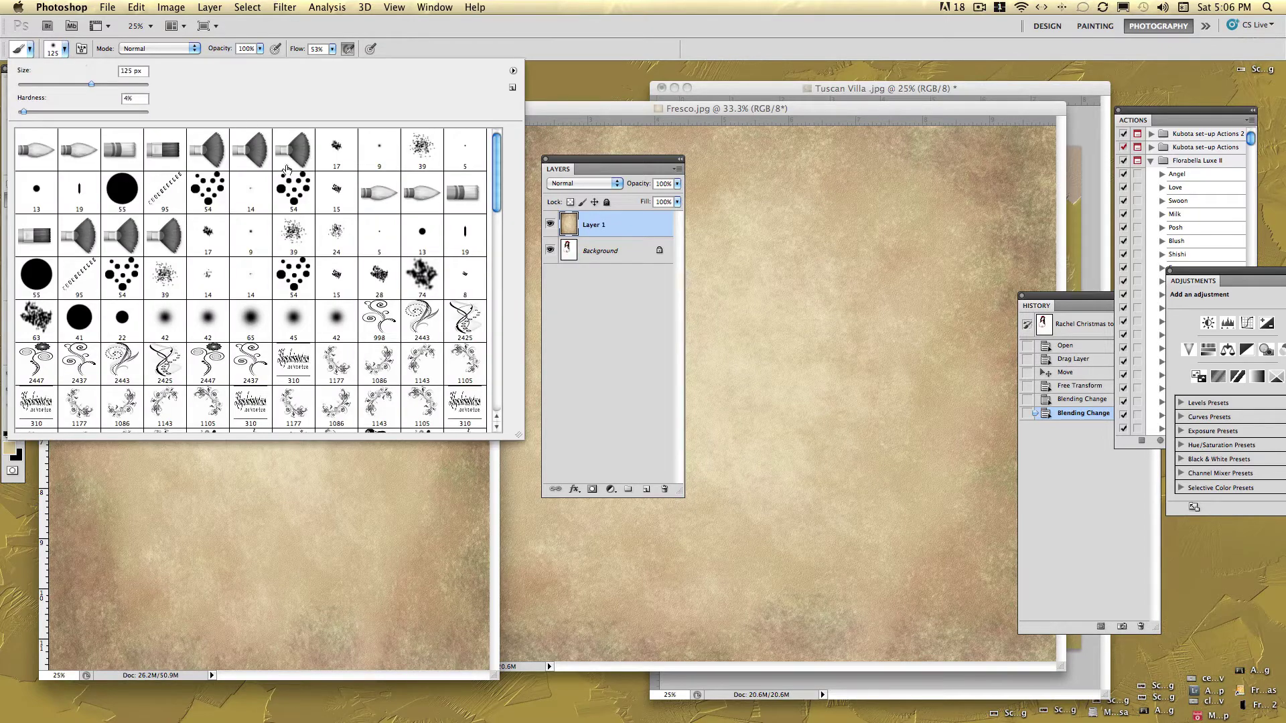
left_click(250, 324)
left_click_drag(418, 471, 401, 440)
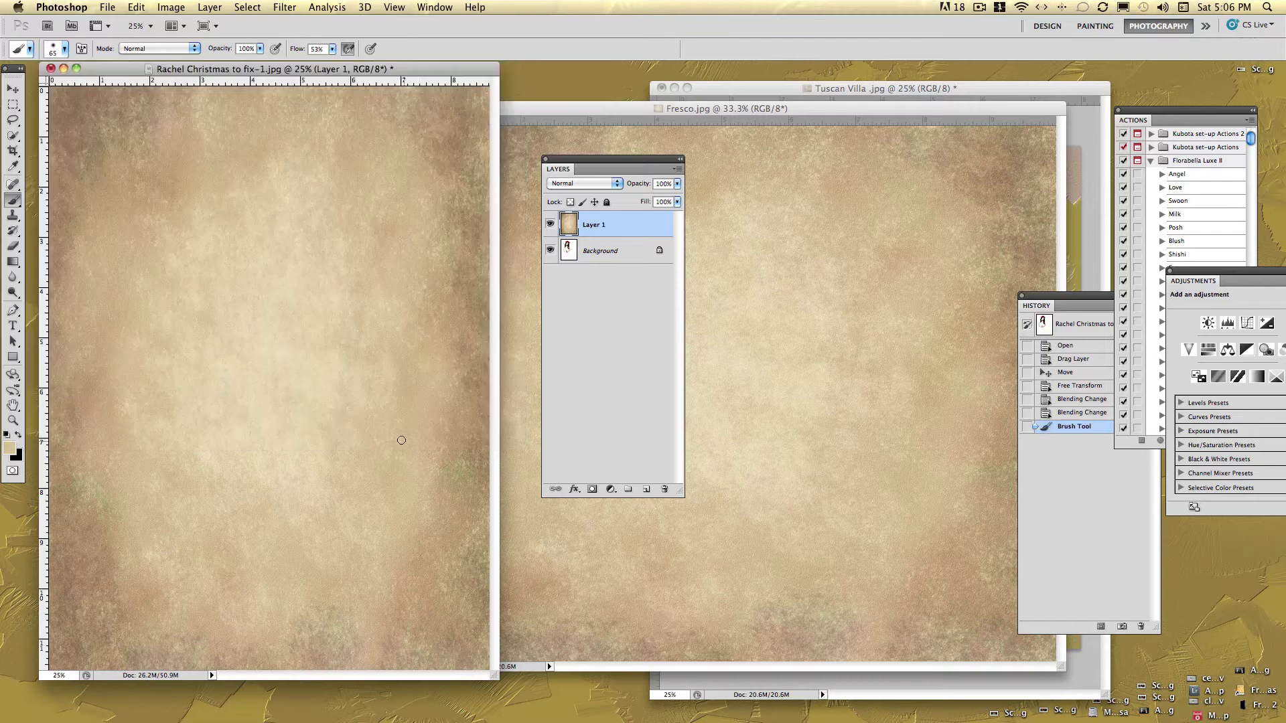
Blend the texture layer with Multiply, trying 55% opacity before settling on 78%
left_click_drag(677, 184, 647, 197)
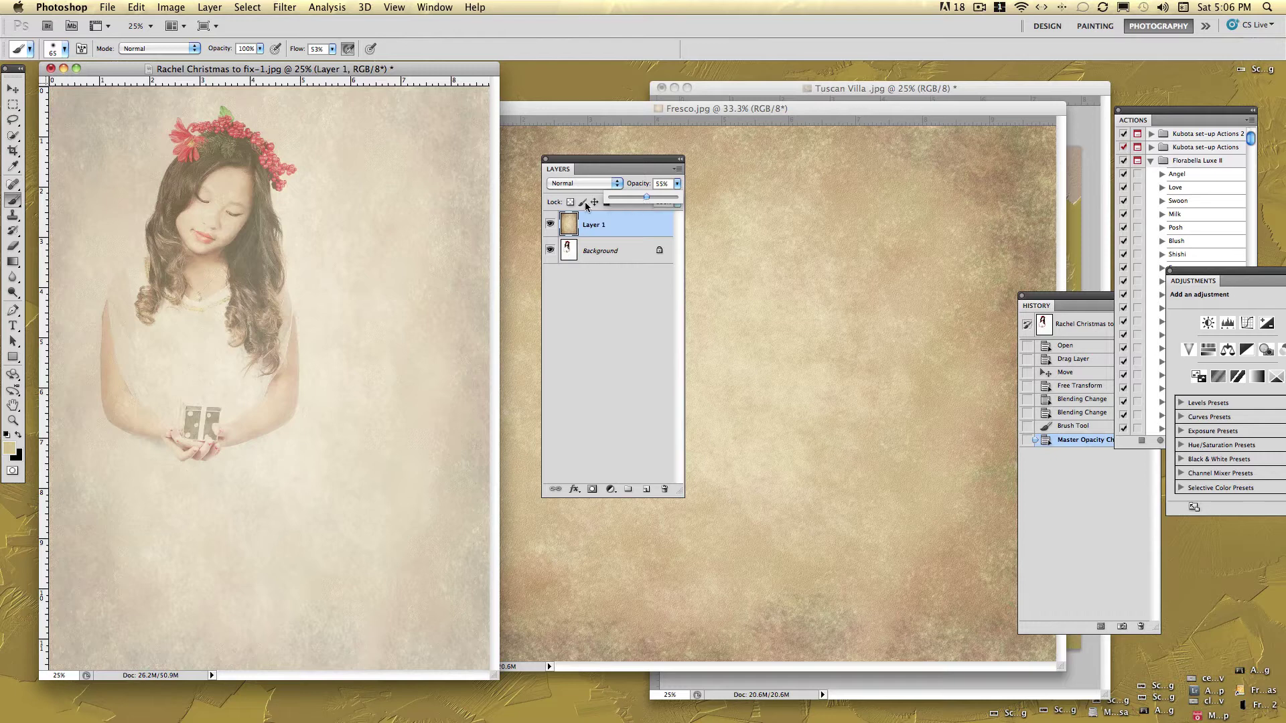
left_click(617, 186)
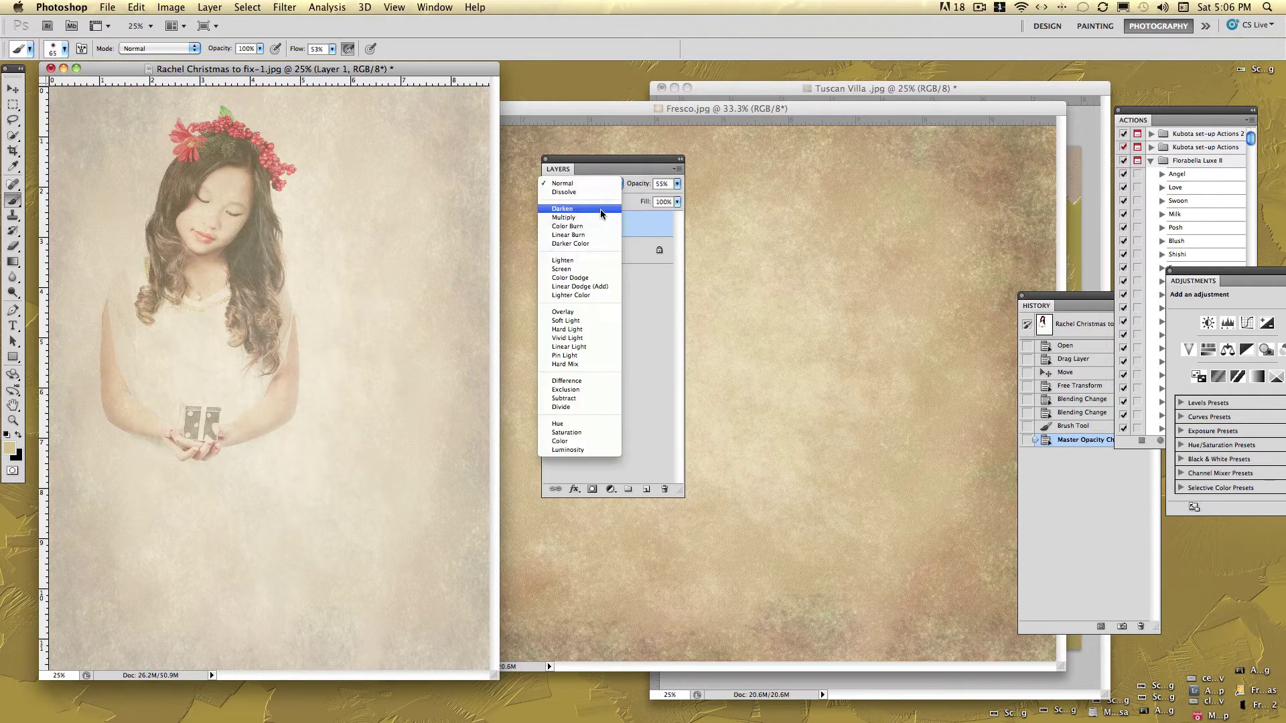
left_click(567, 223)
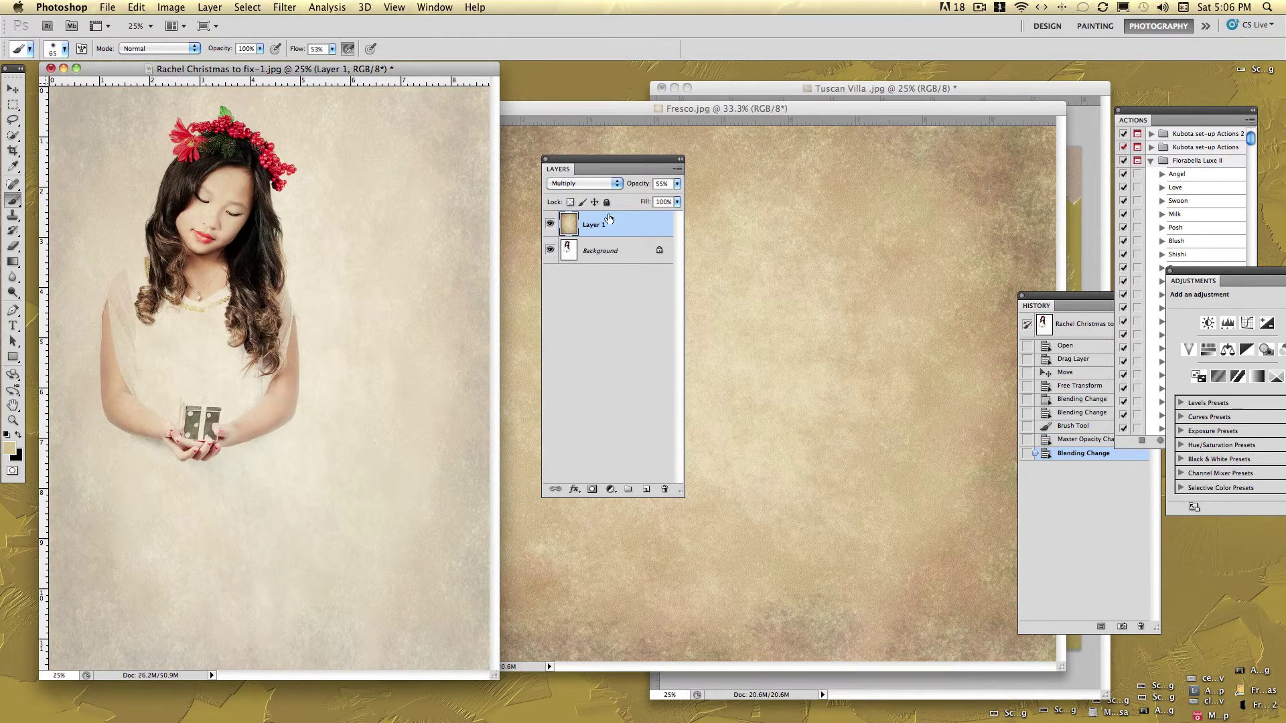
left_click_drag(677, 184, 661, 197)
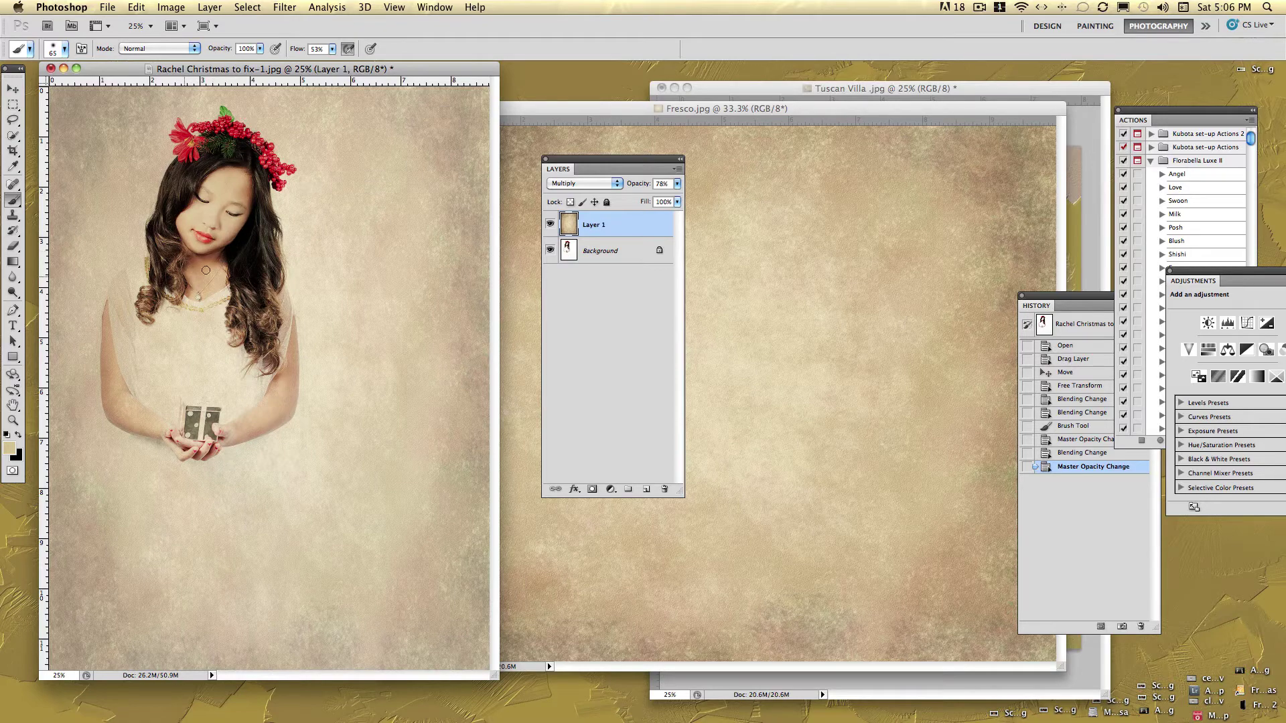
Brush the sampled tan over the girl's arms and hands on the texture layer and merge the visible layers
left_click_drag(111, 308, 113, 369)
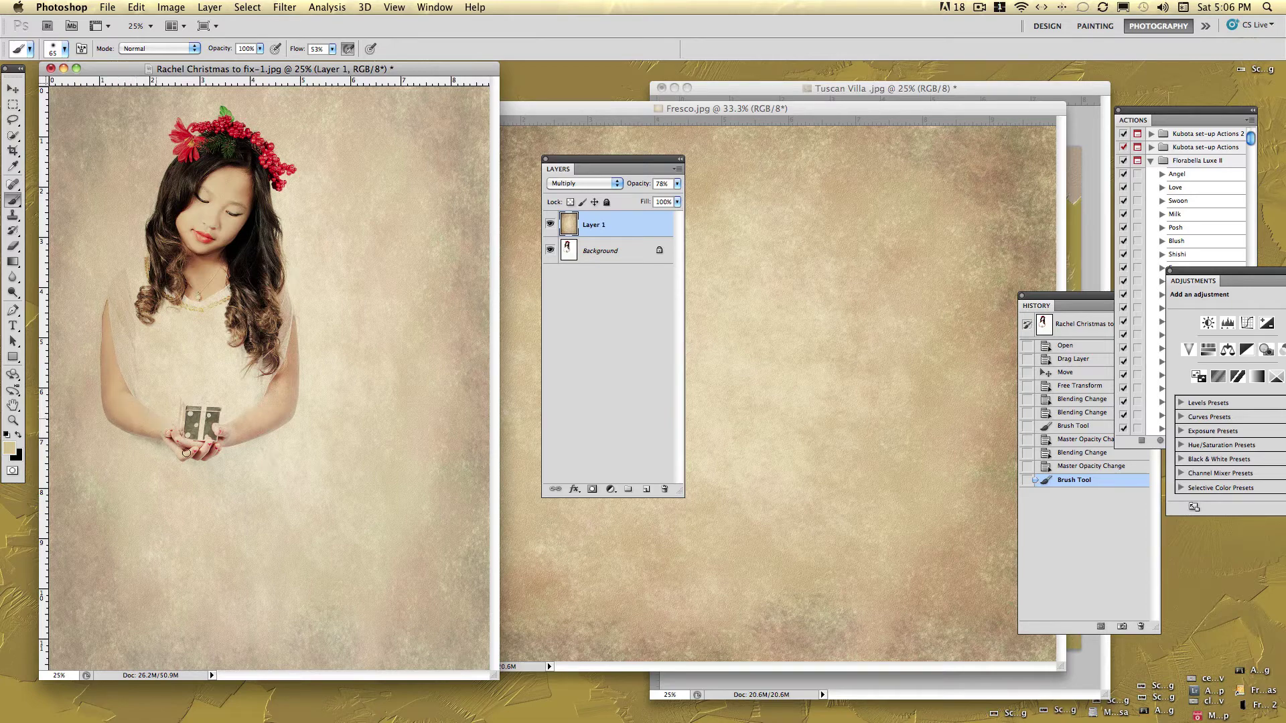
left_click_drag(207, 442, 230, 428)
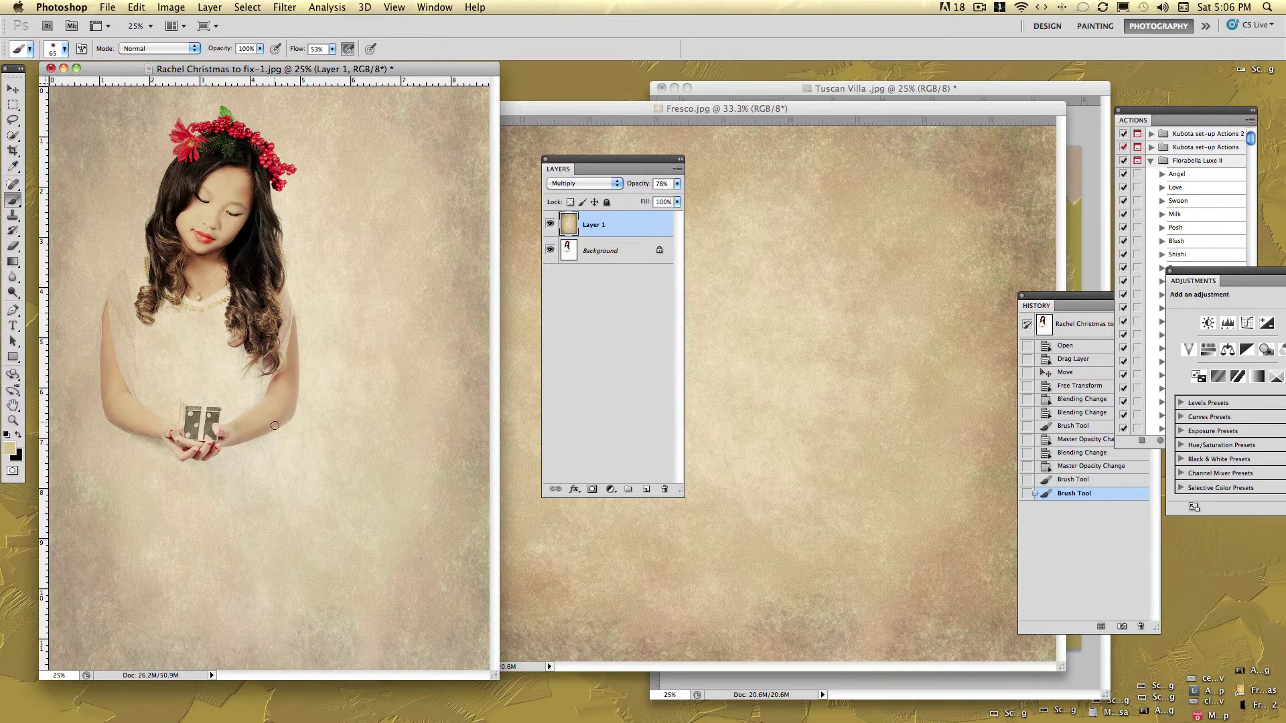
left_click_drag(207, 443, 125, 426)
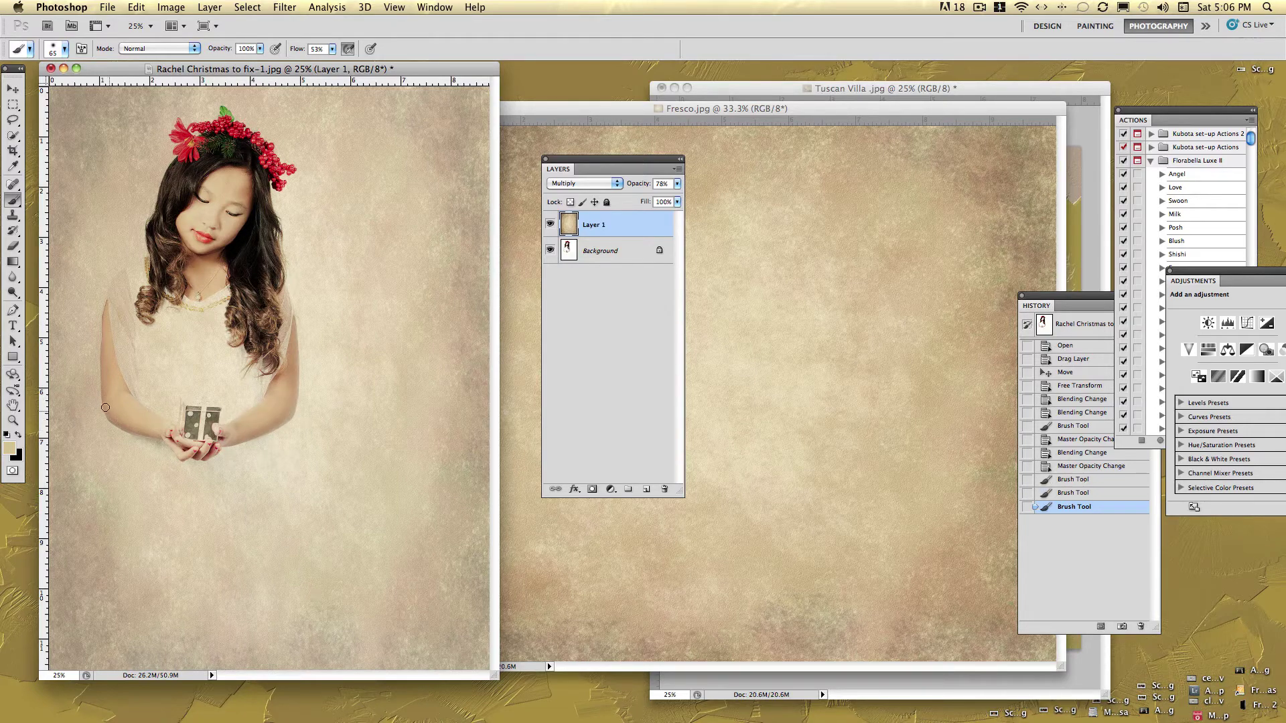
left_click(138, 423)
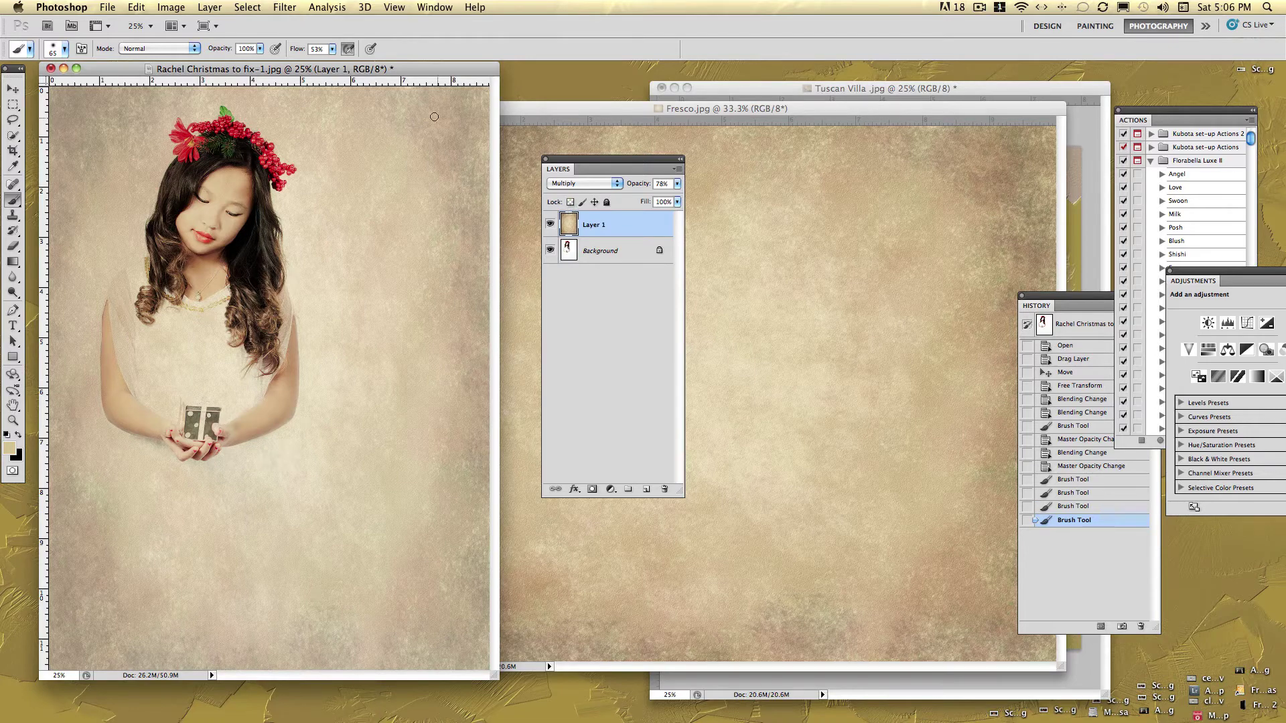
left_click(209, 8)
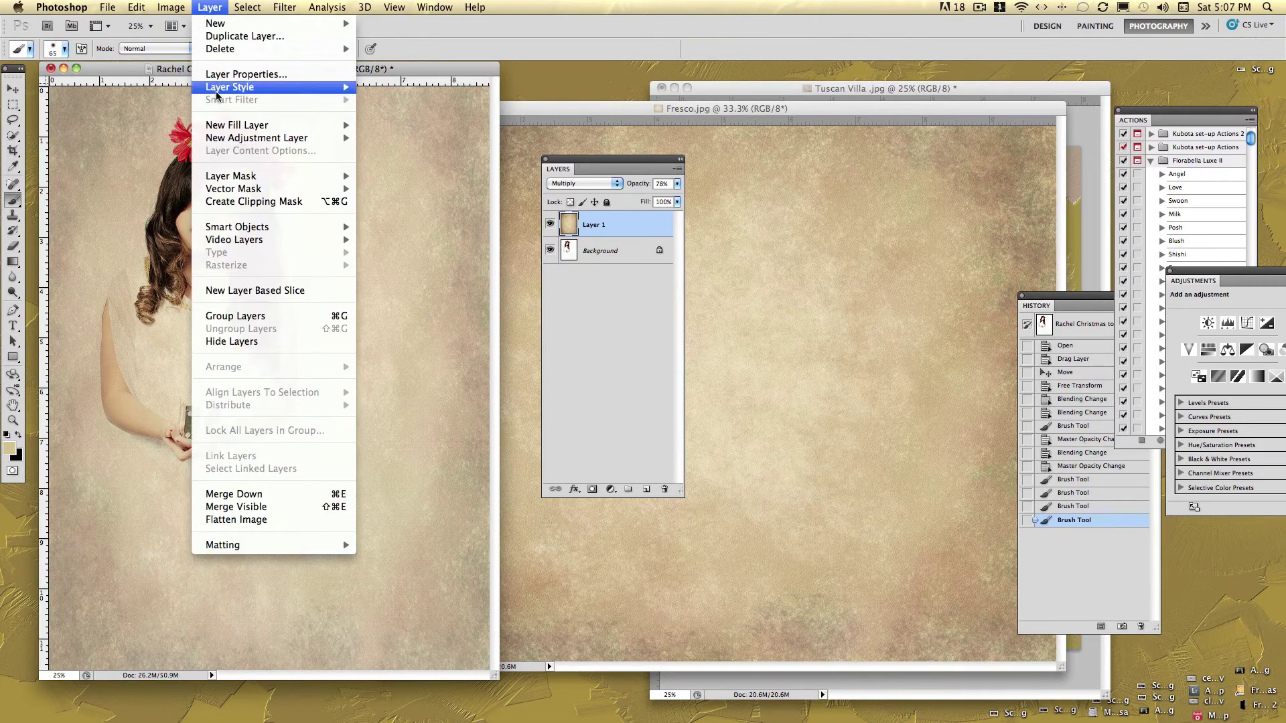
left_click(269, 512)
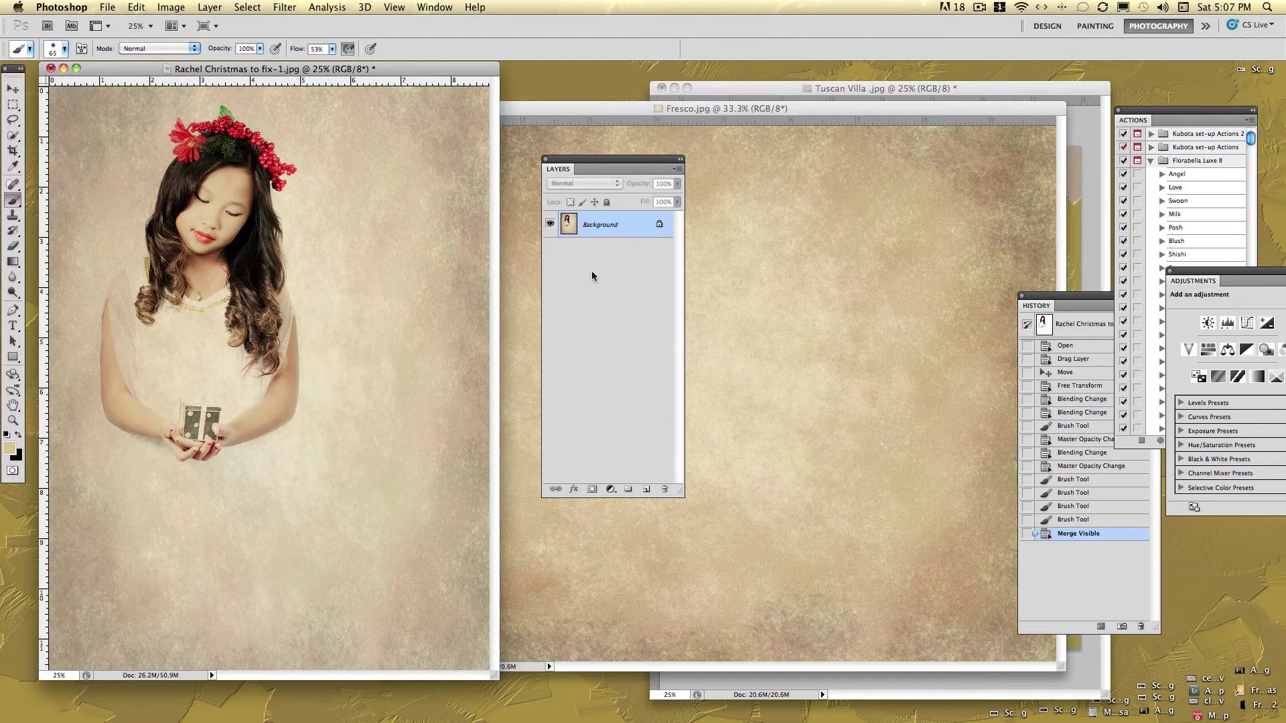
Minimize the Fresco texture window and place the Tuscan Villa texture window beside the portrait, moving the Layers panel clear of the images
left_click_drag(516, 107, 569, 148)
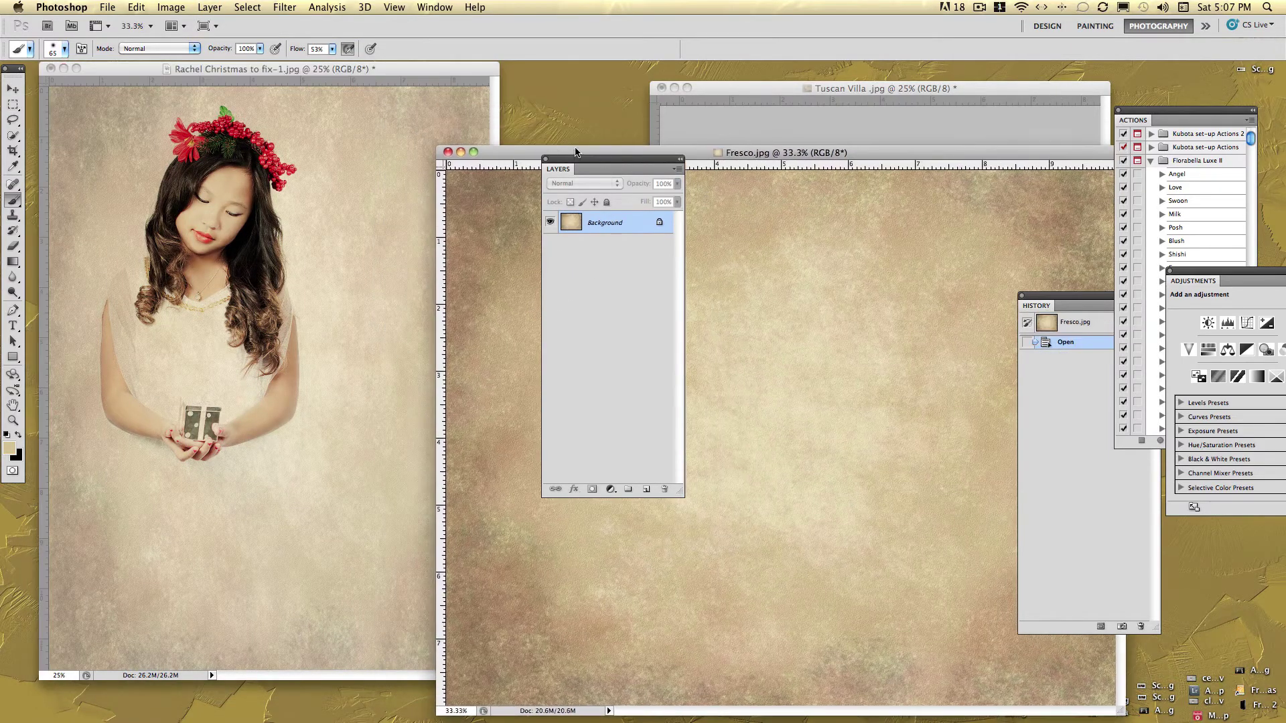
left_click(461, 154)
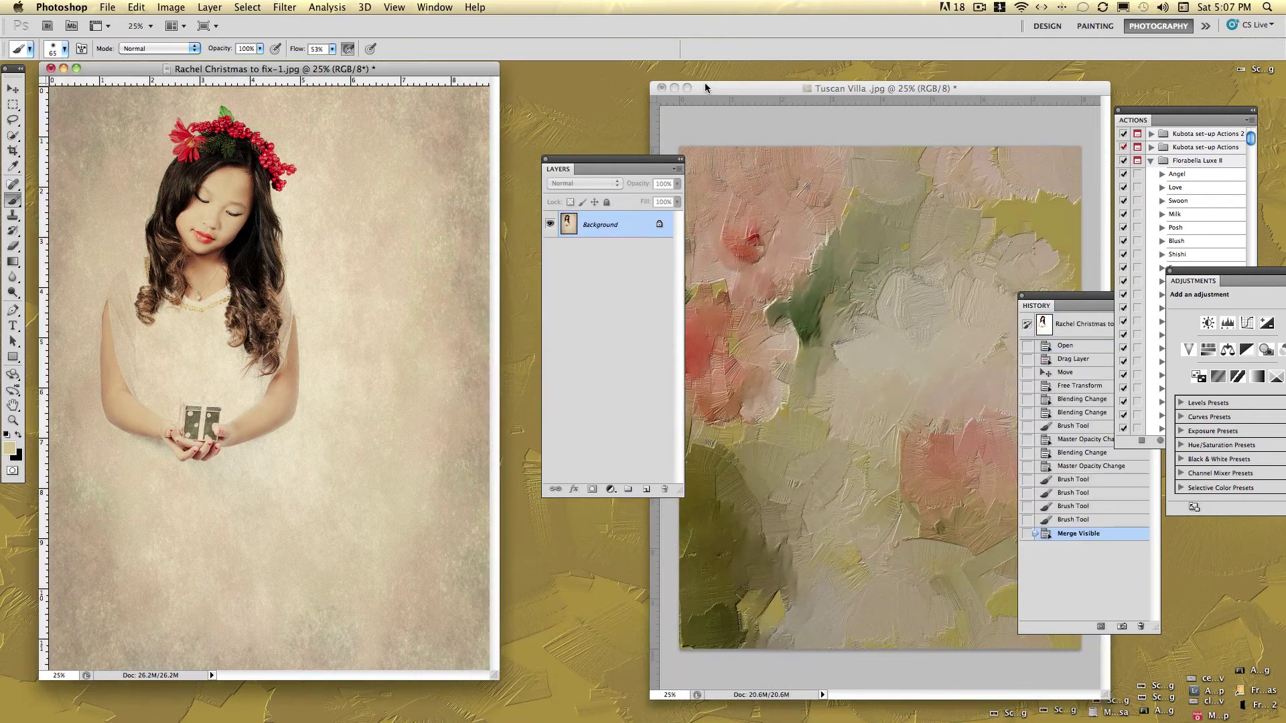
left_click_drag(707, 83, 557, 81)
left_click_drag(600, 158, 977, 98)
left_click_drag(812, 85, 729, 78)
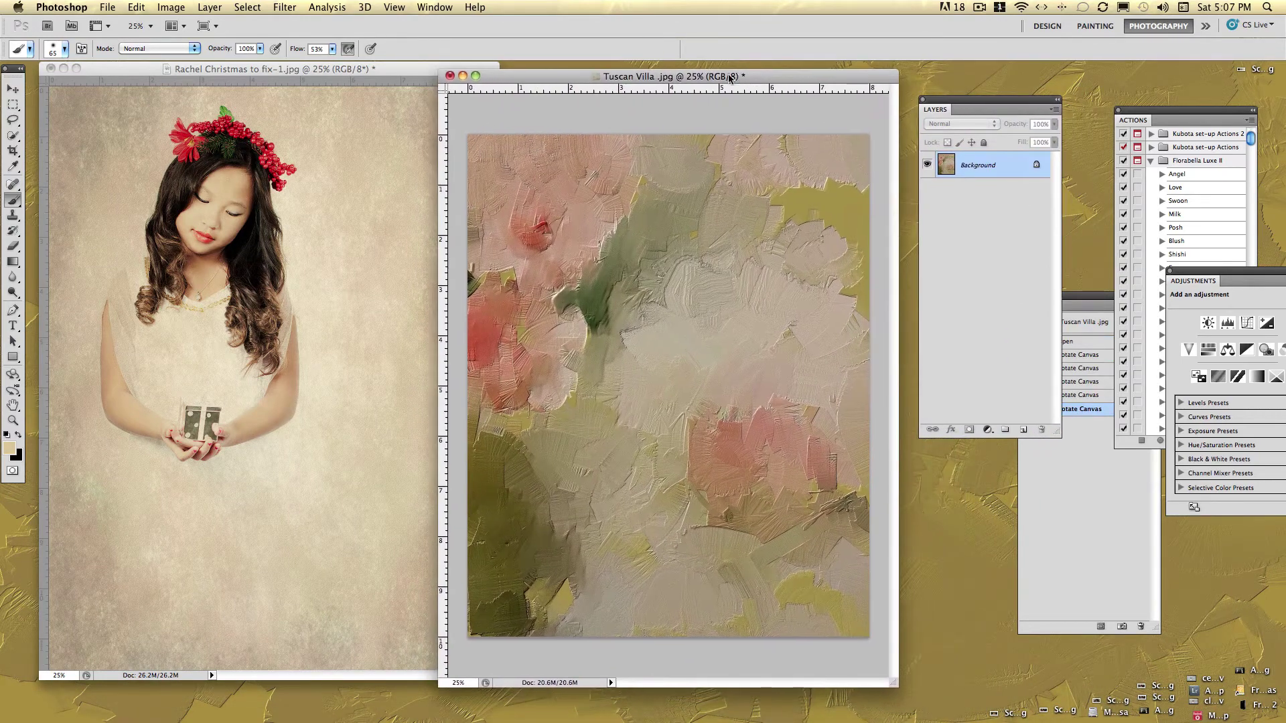
key("shift+super+2")
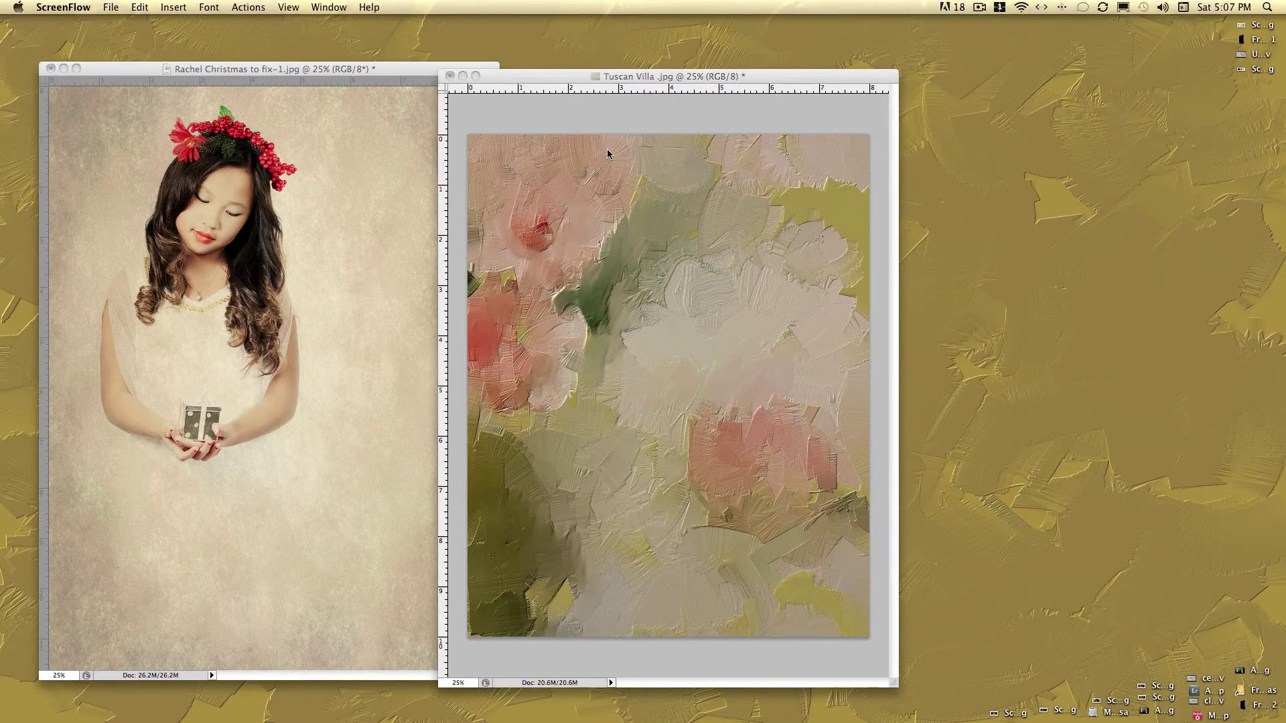
mouse_move(539, 71)
left_mouse_down()
mouse_move(503, 82)
mouse_move(519, 73)
left_mouse_up()
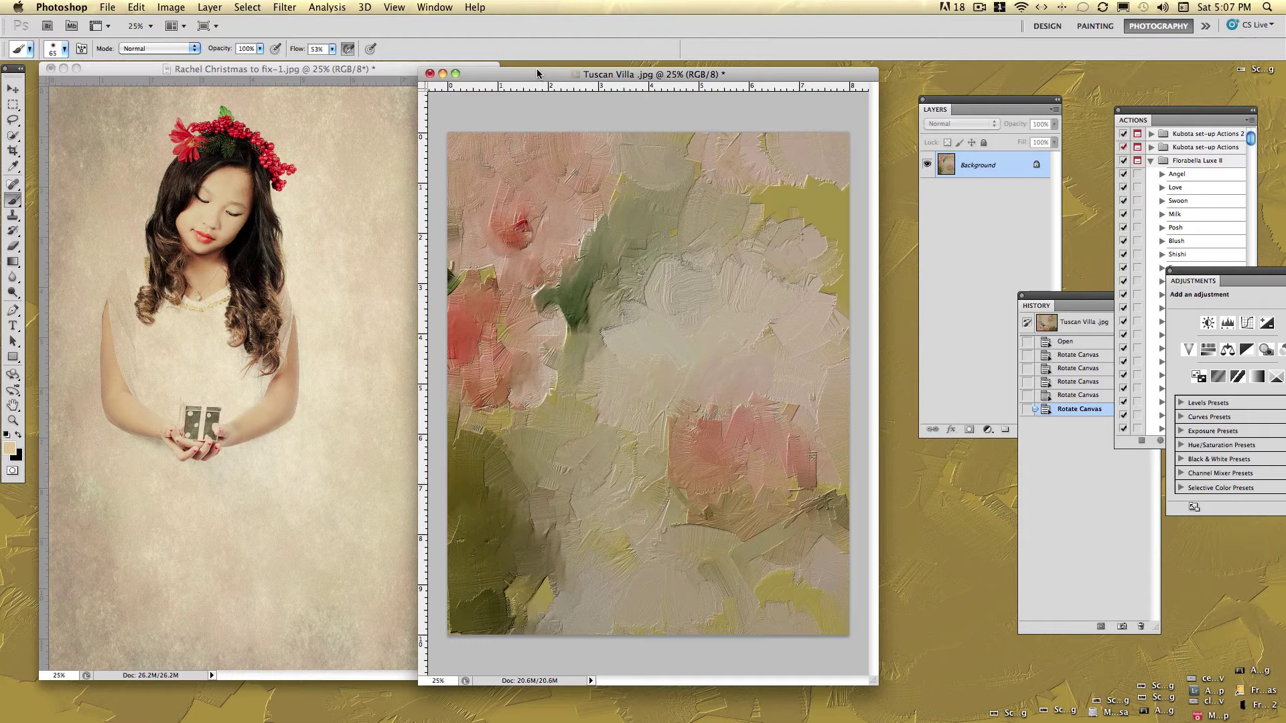
left_click_drag(537, 74, 543, 71)
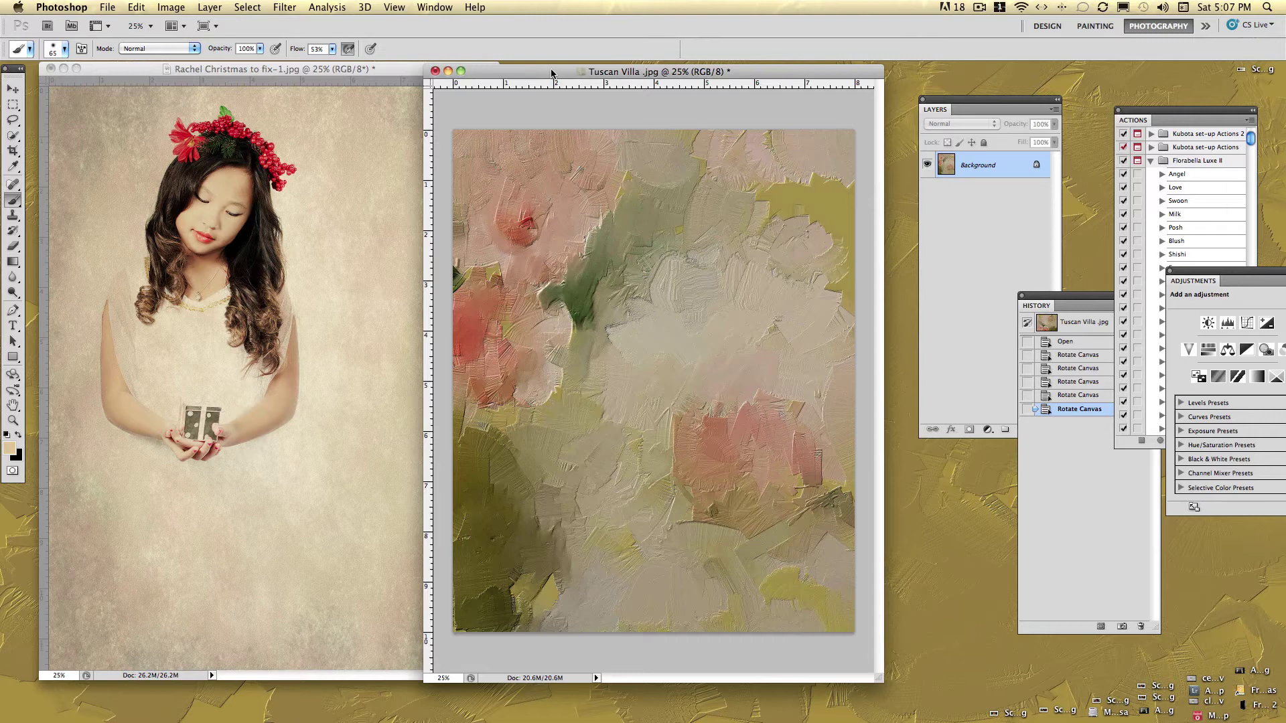
left_click_drag(552, 72, 538, 73)
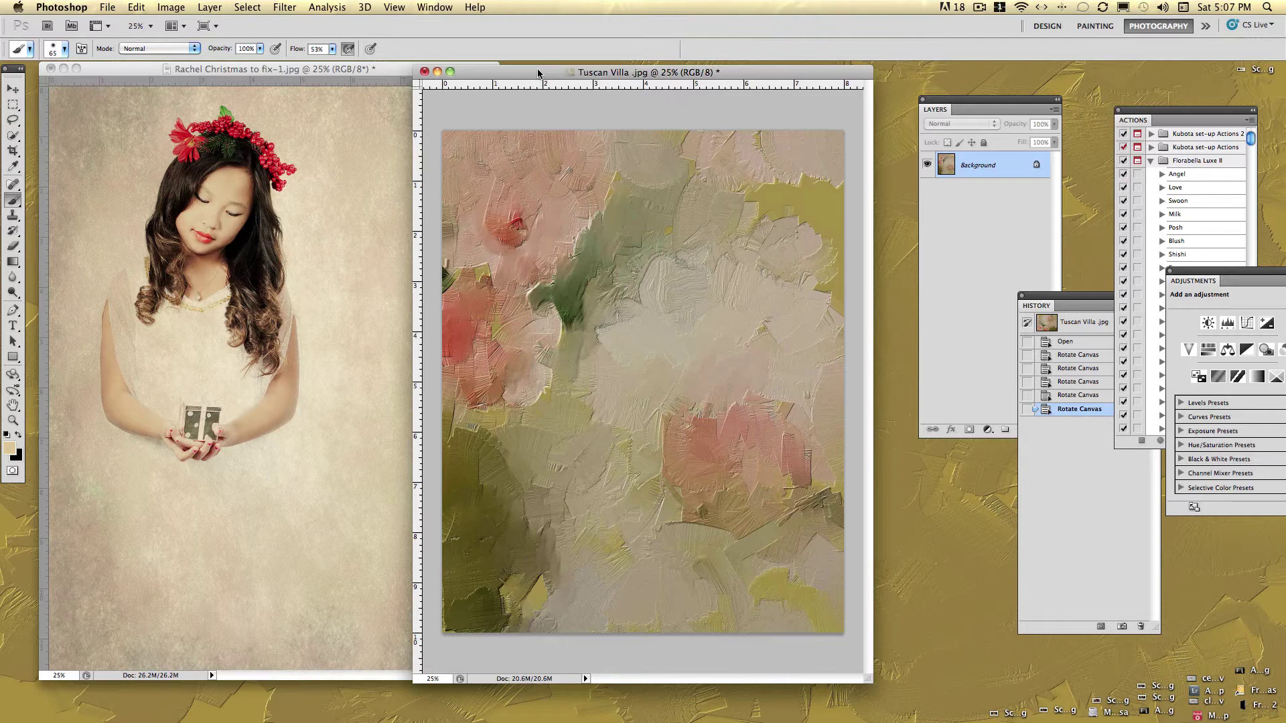
left_click_drag(538, 73, 517, 66)
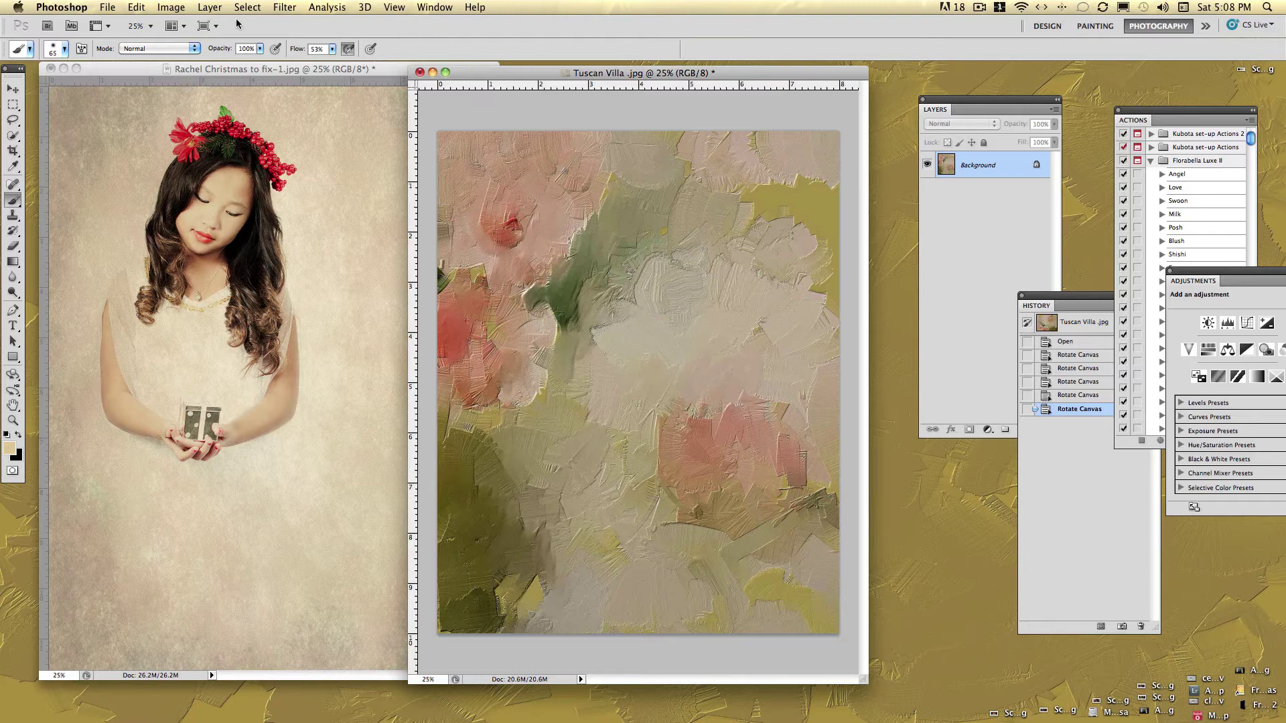
left_click(171, 8)
mouse_move(240, 154)
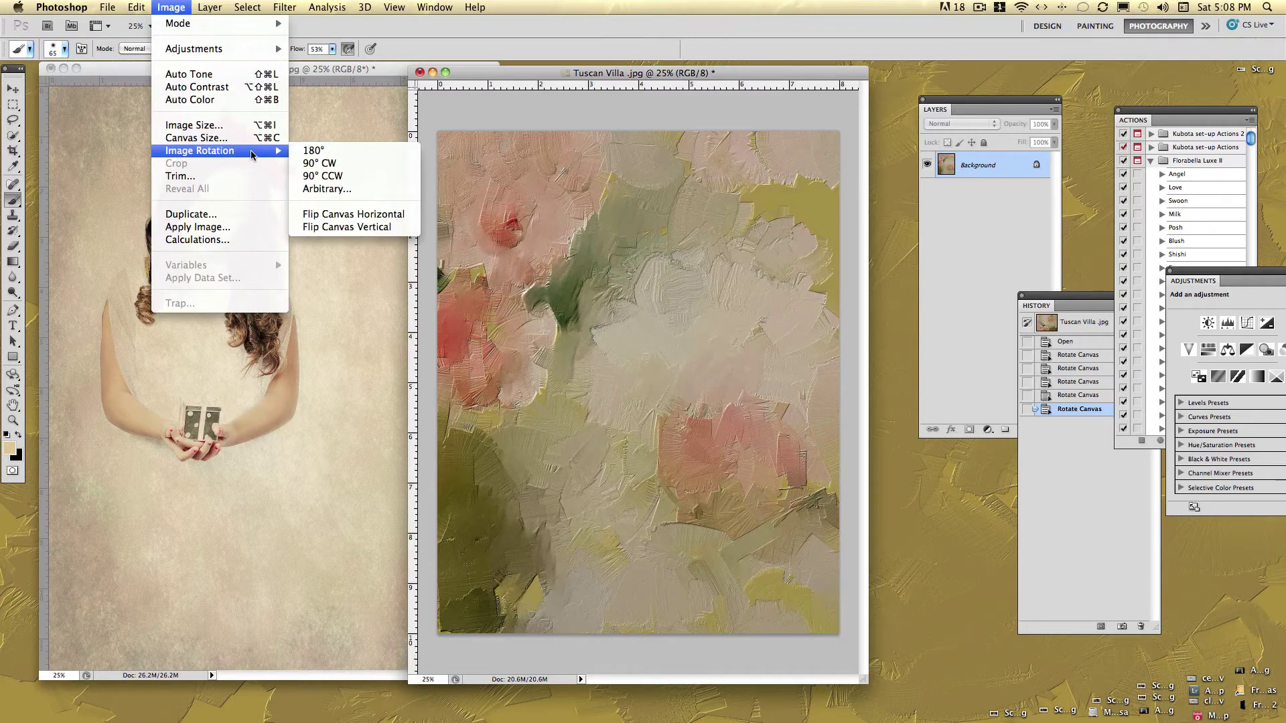
left_click(478, 72)
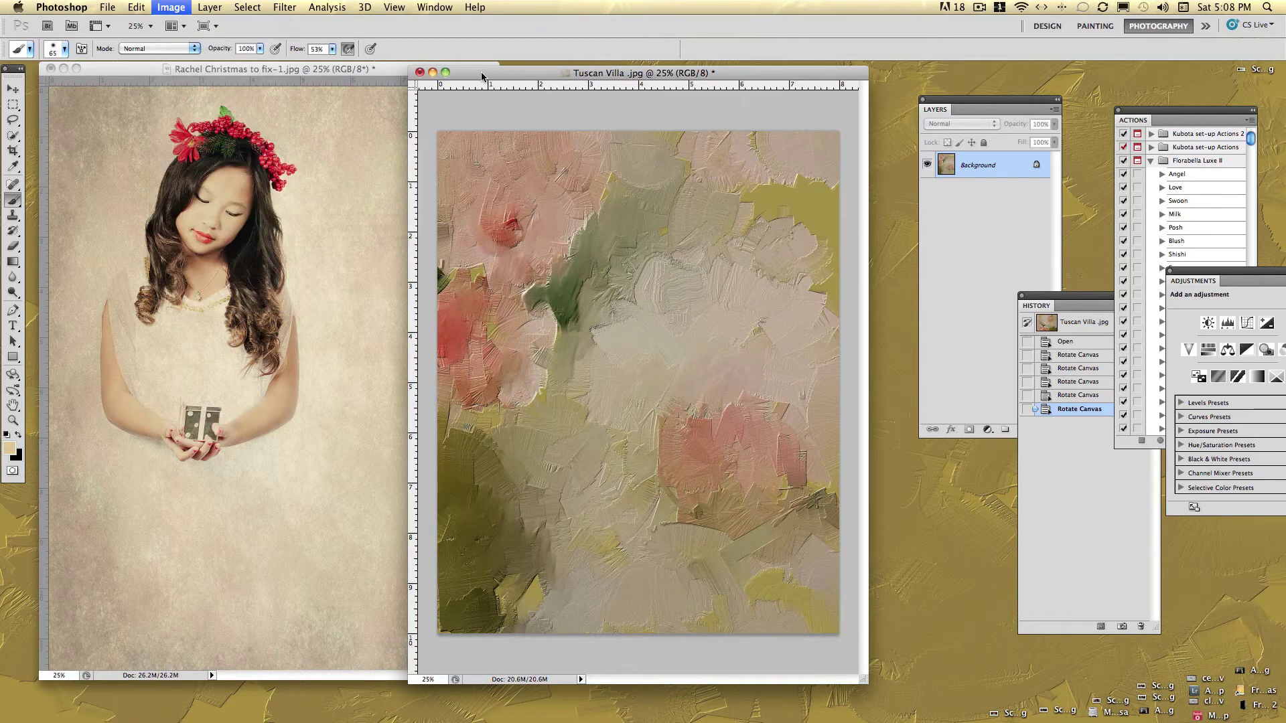
left_click_drag(478, 73, 486, 72)
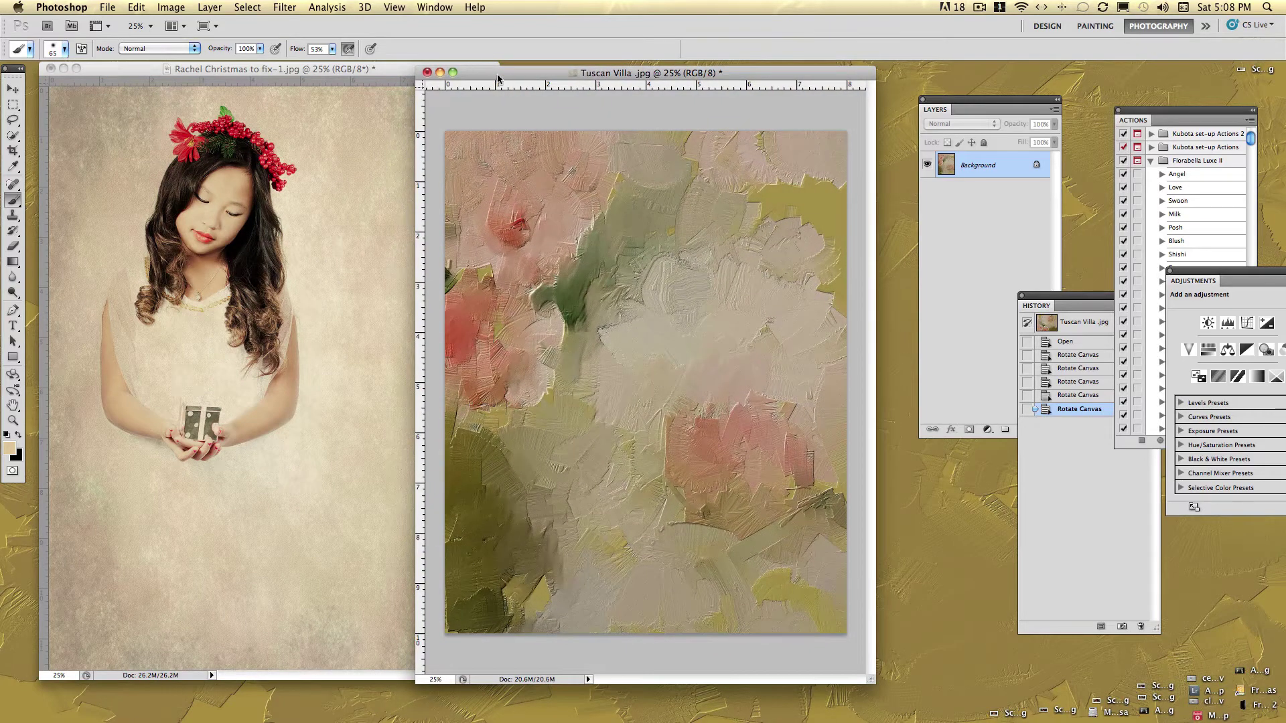
Copy the Tuscan Villa texture into the portrait document as a new layer with the Move tool
left_click(13, 89)
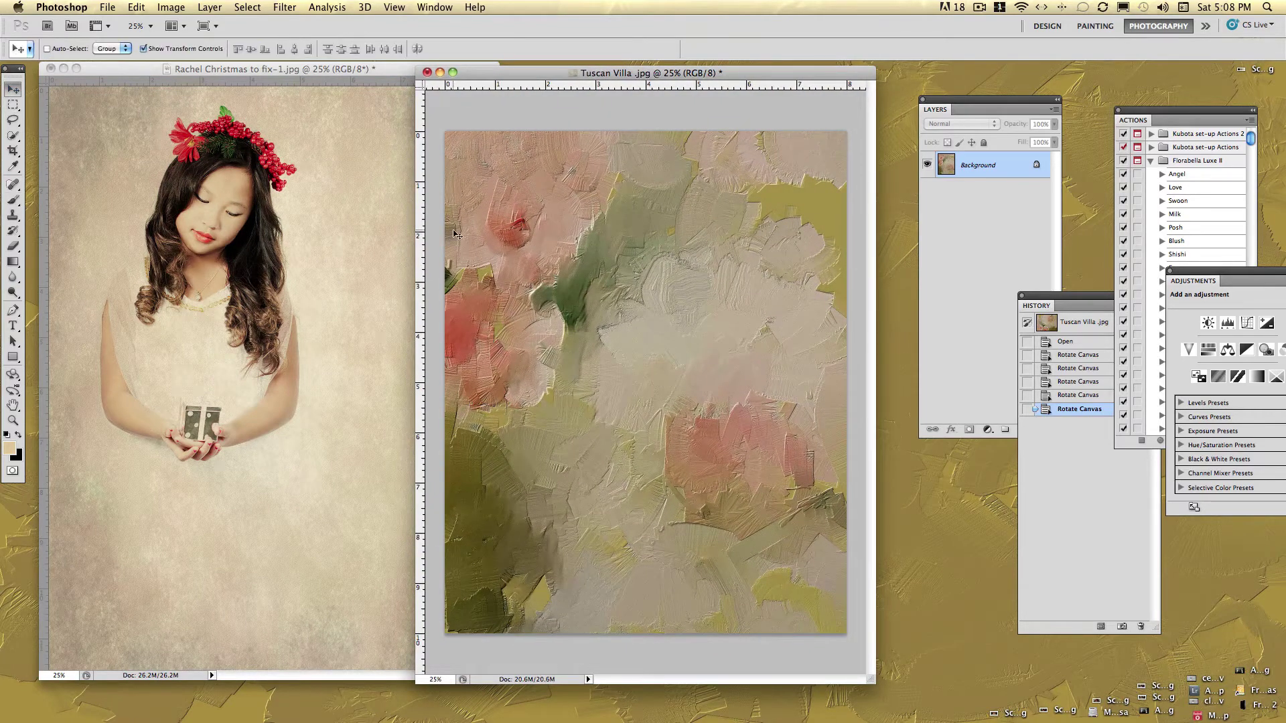
left_click_drag(525, 248, 150, 215)
left_click(785, 397)
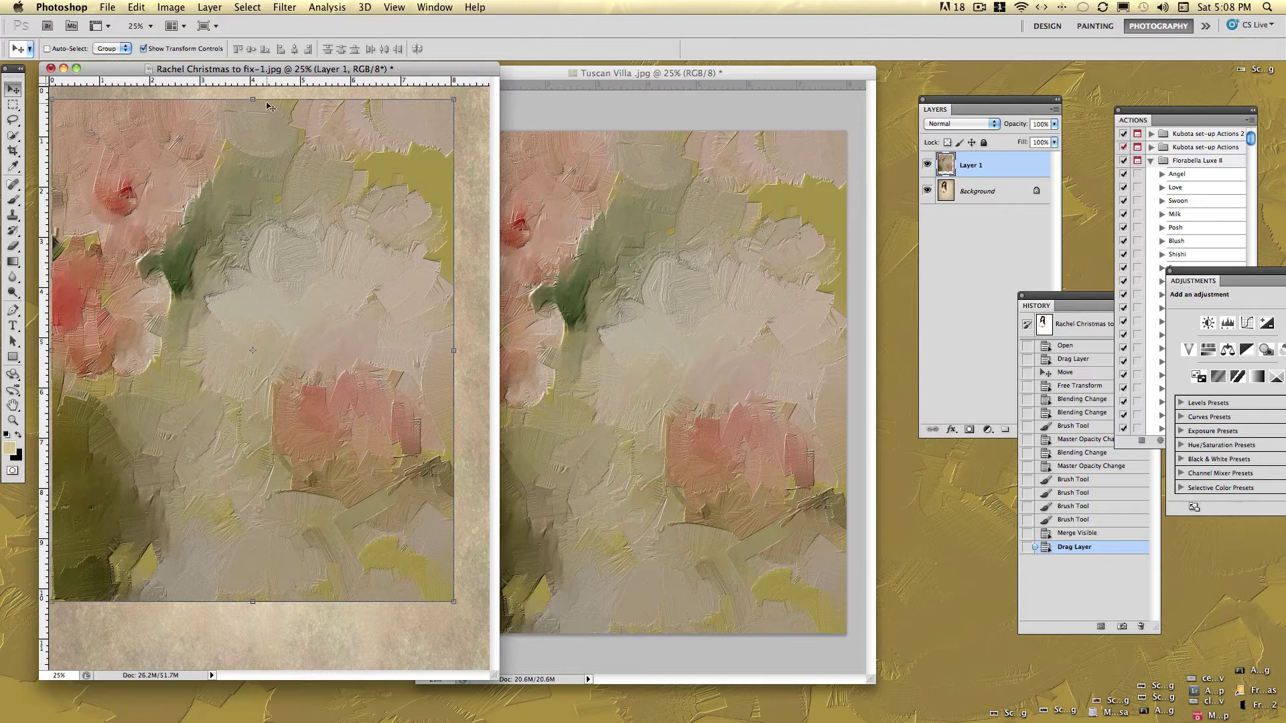
Stretch and reposition the Tuscan Villa layer to cover the whole portrait, about 110.75% wide and 122.66% high, and apply the transform
left_click_drag(269, 107, 269, 86)
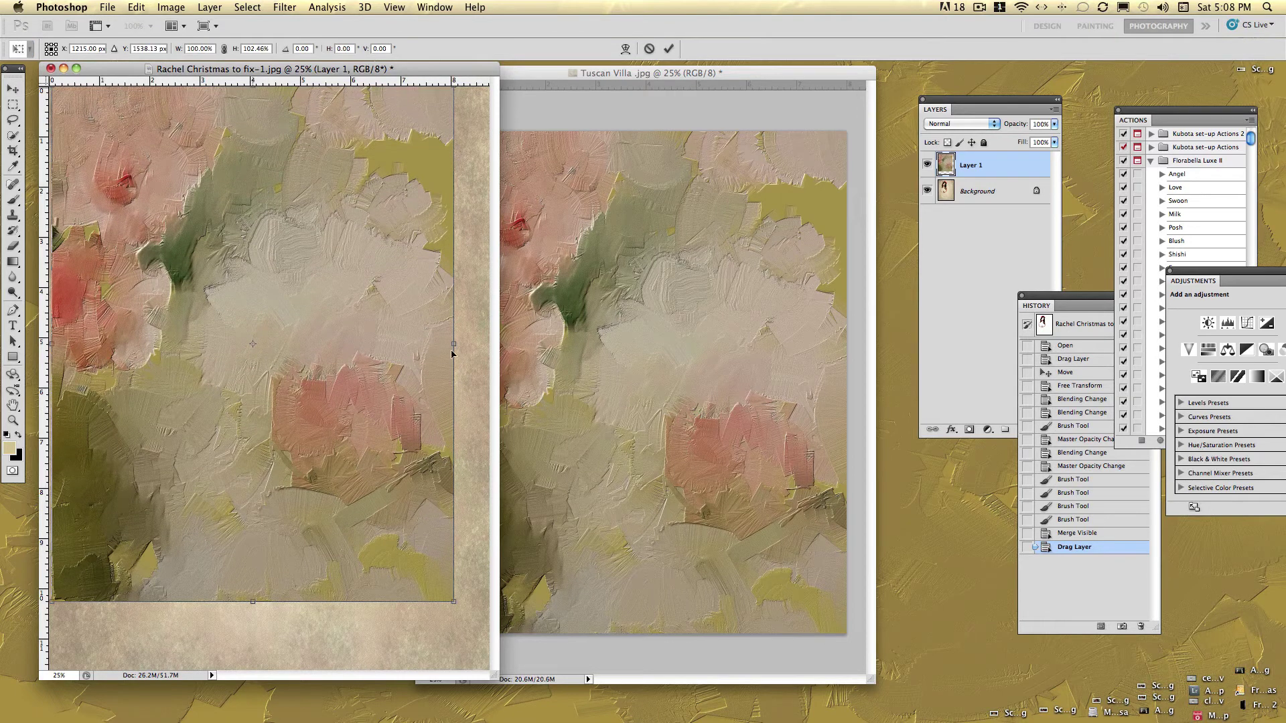
left_click_drag(452, 353, 764, 350)
left_click_drag(321, 371, 250, 369)
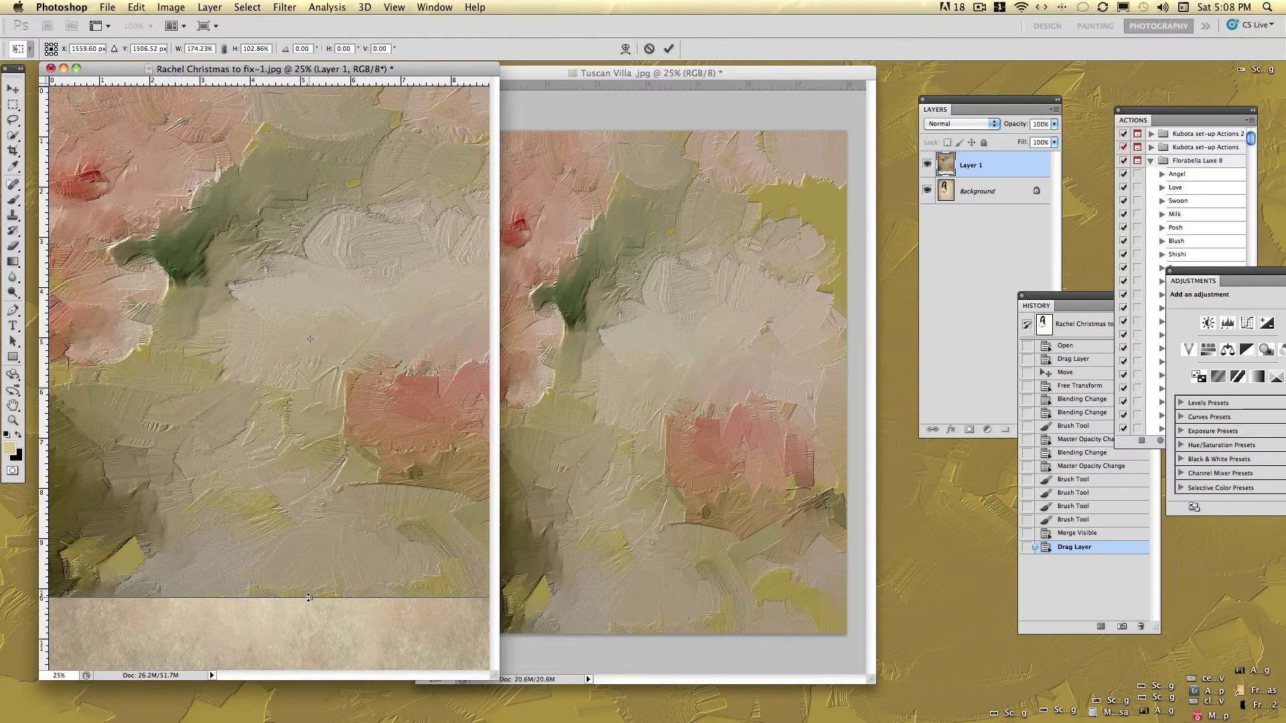
left_click_drag(308, 598, 309, 697)
left_click_drag(355, 456, 153, 458)
left_click_drag(447, 391, 229, 391)
left_click_drag(108, 381, 362, 387)
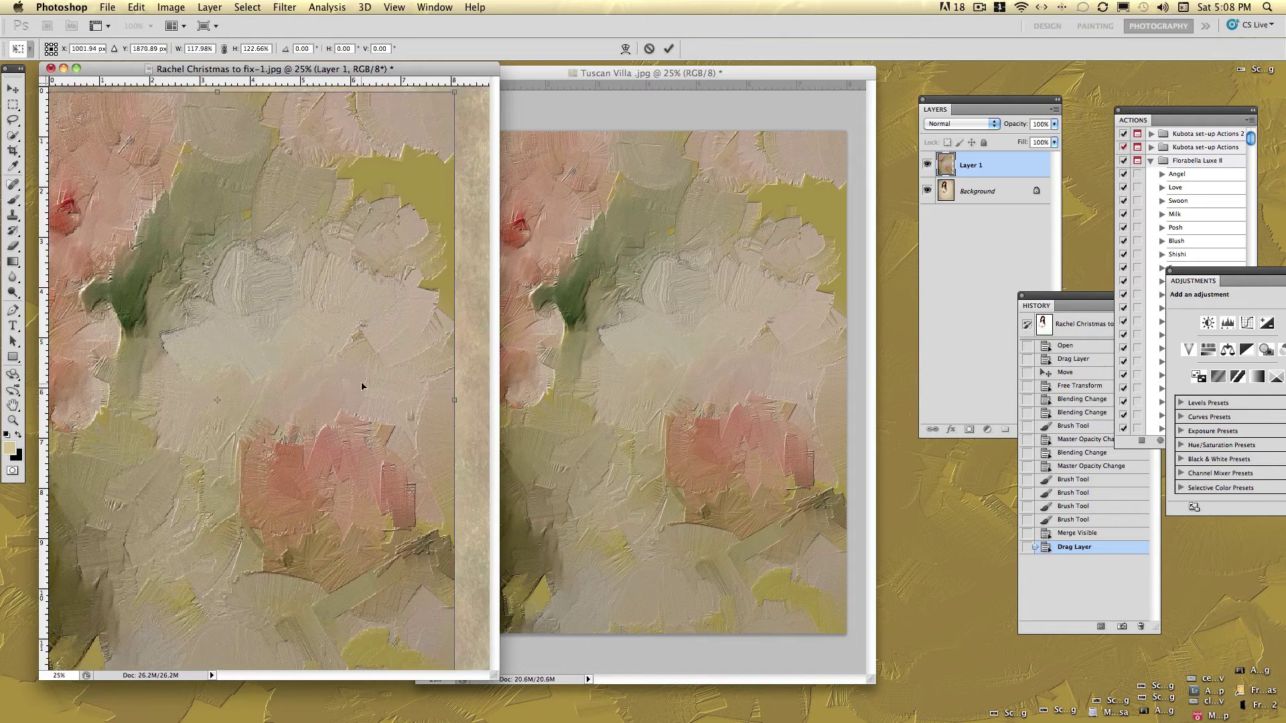
left_click_drag(448, 397, 367, 398)
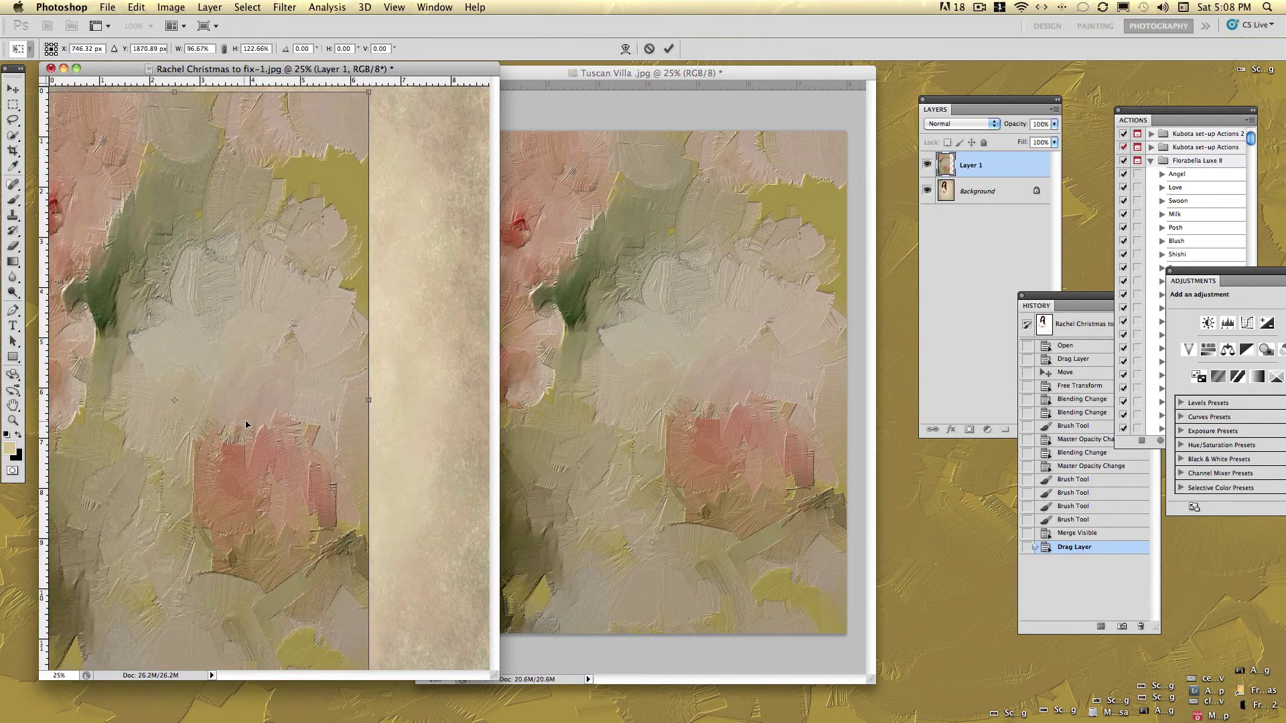
left_click_drag(245, 424, 310, 416)
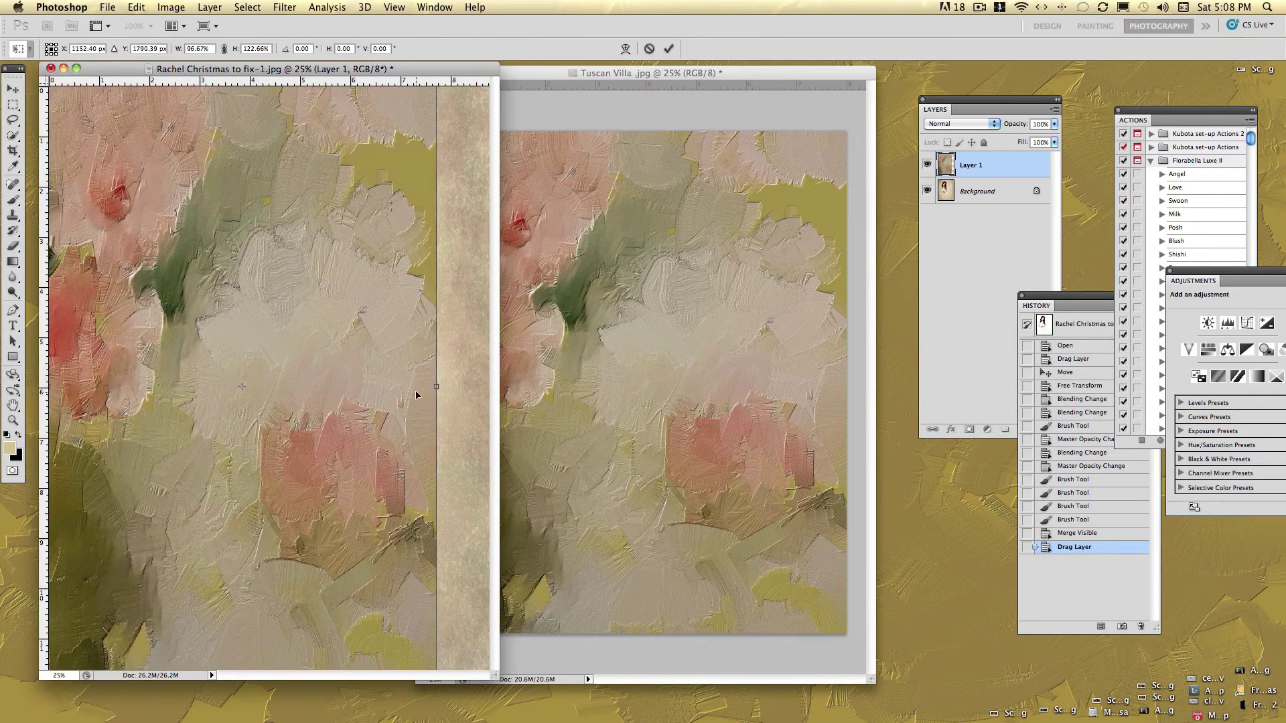
left_click_drag(436, 389, 493, 387)
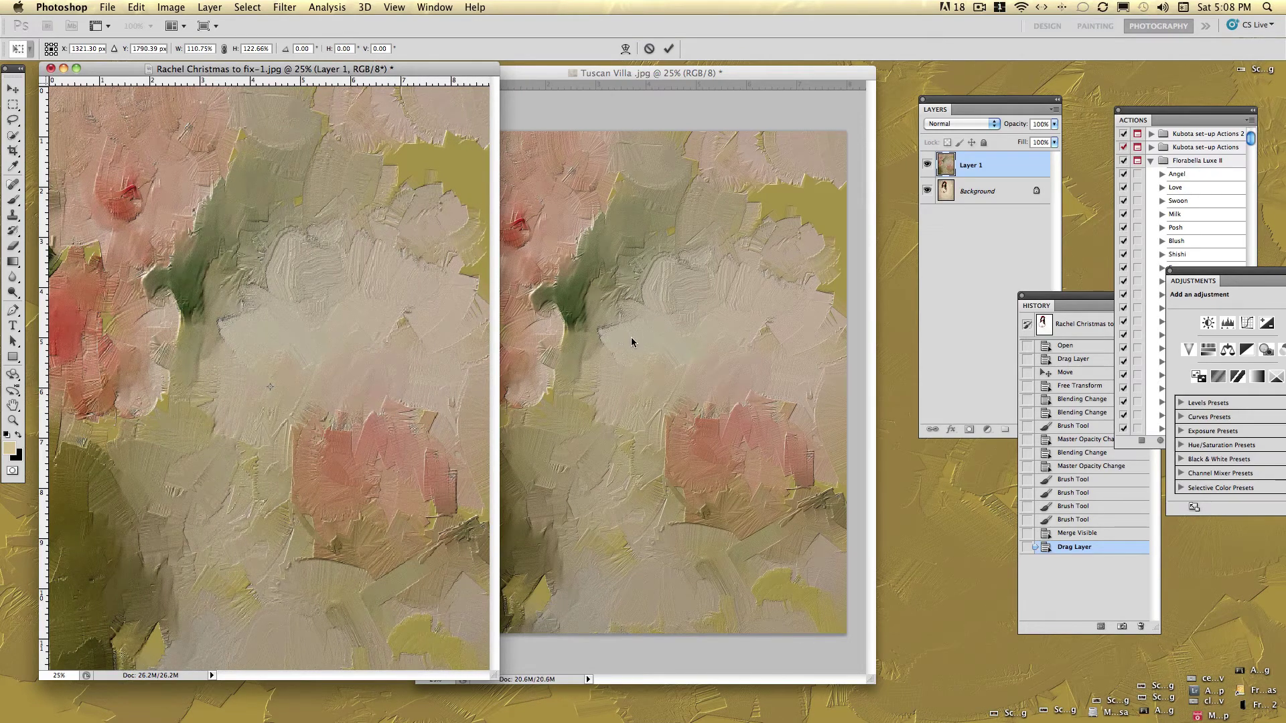
key("Return")
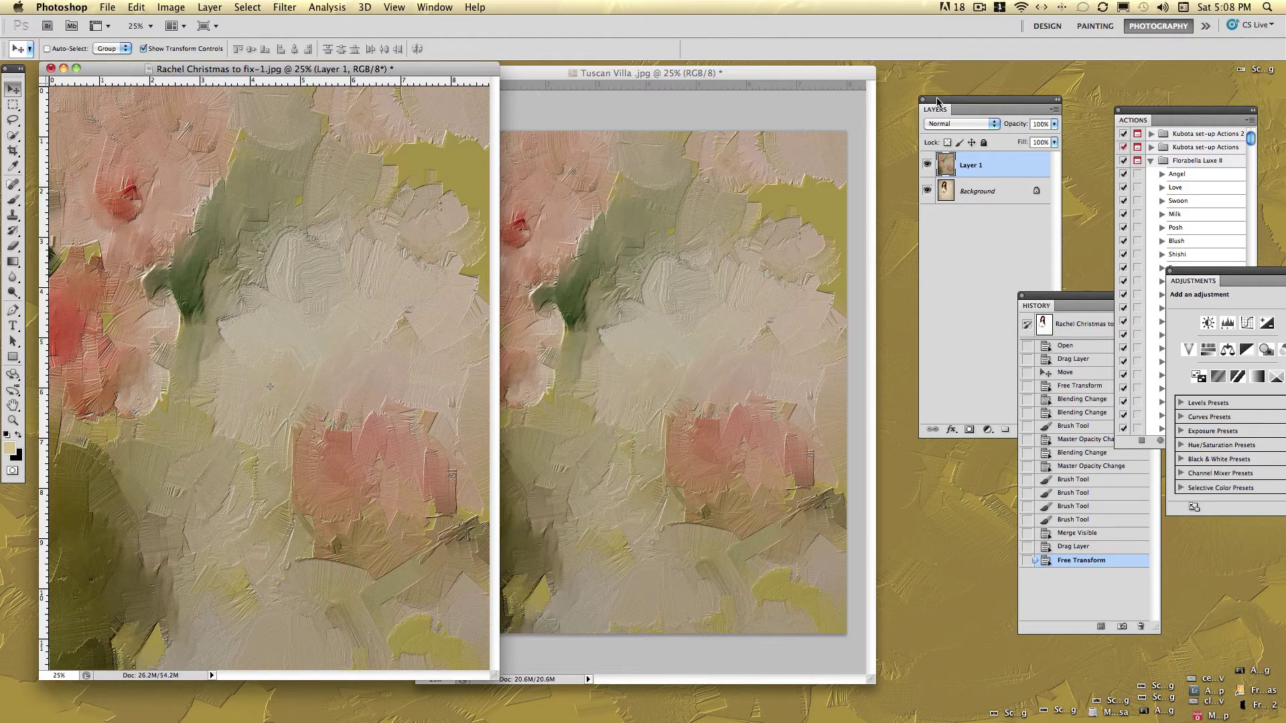
Blend the Tuscan Villa layer with Hard Light at 77% opacity
left_click_drag(938, 101, 577, 101)
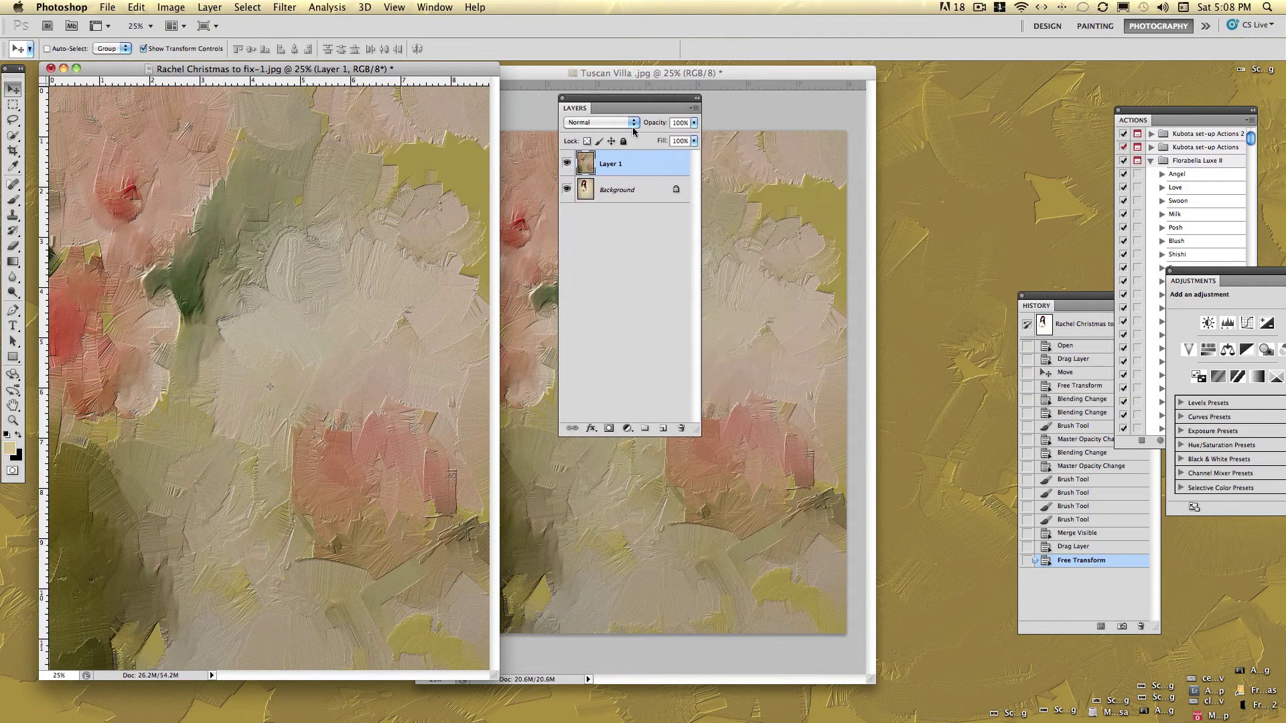
left_click(634, 123)
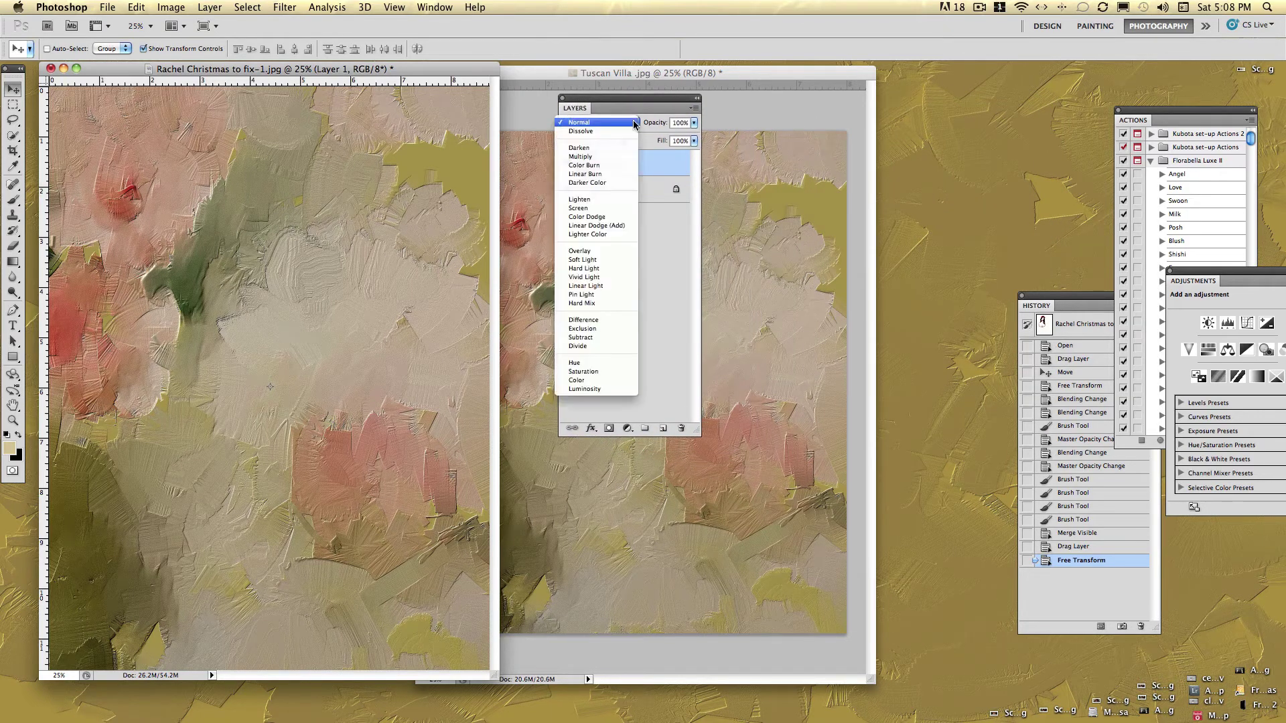
left_click(607, 268)
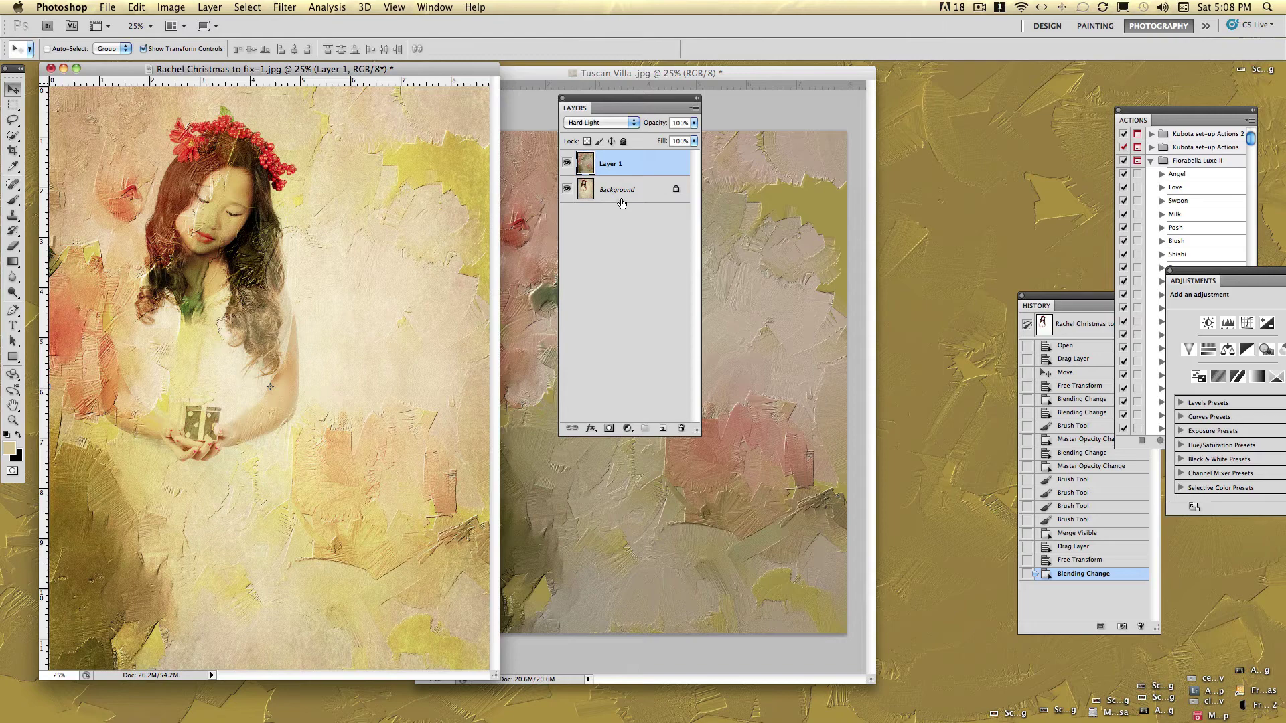
left_click(692, 123)
left_click_drag(693, 136, 677, 136)
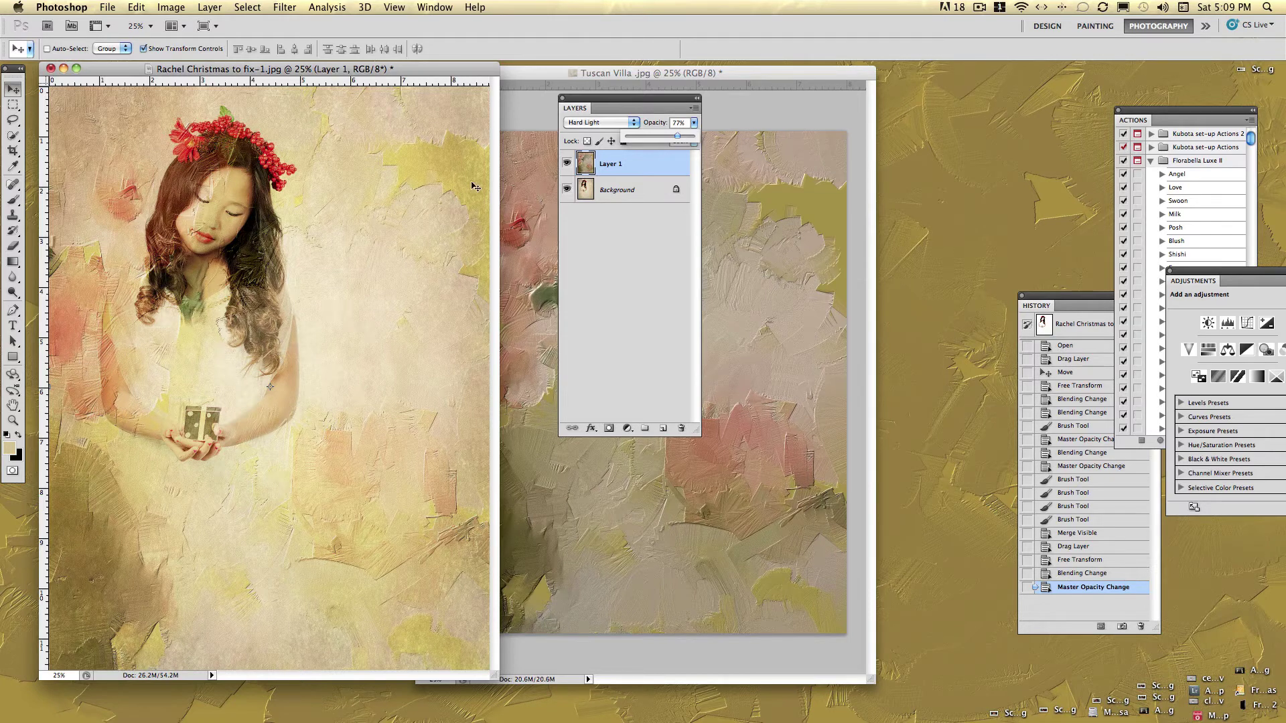
Return the texture layer to Normal blending at 100% opacity and sample #ad9d81 from its upper area as the foreground colour
left_click(635, 123)
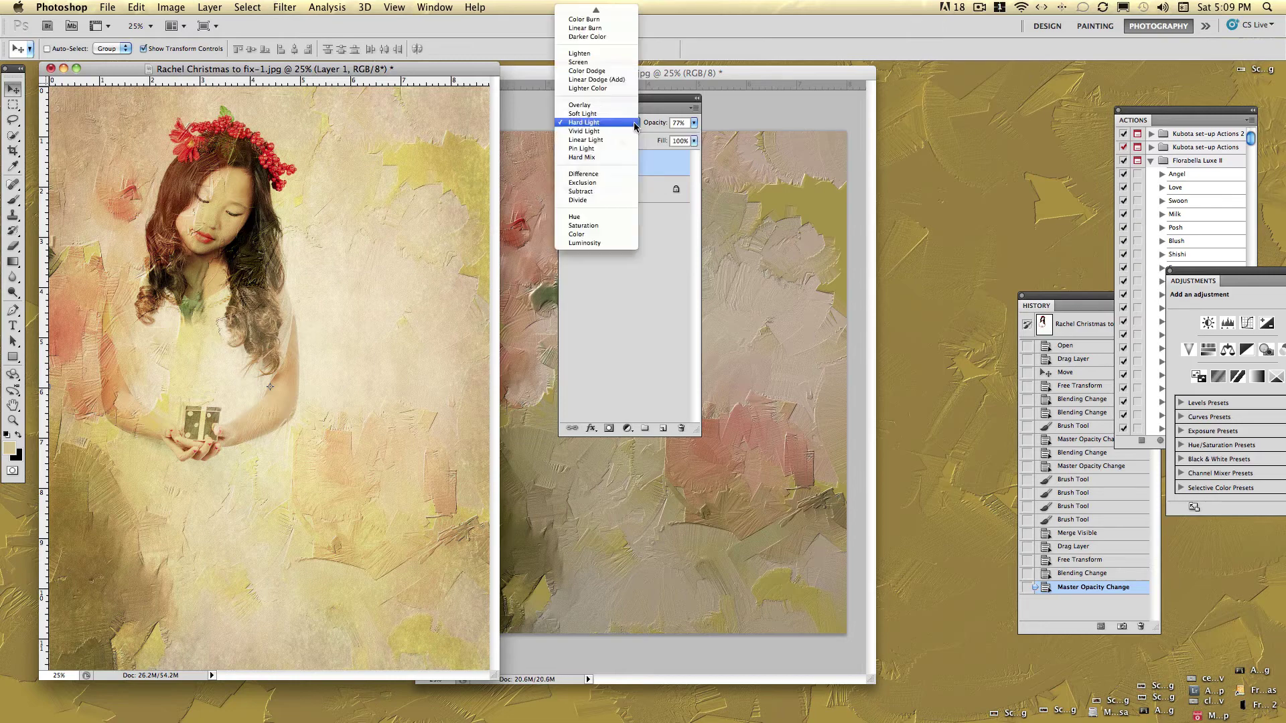
left_click(590, 12)
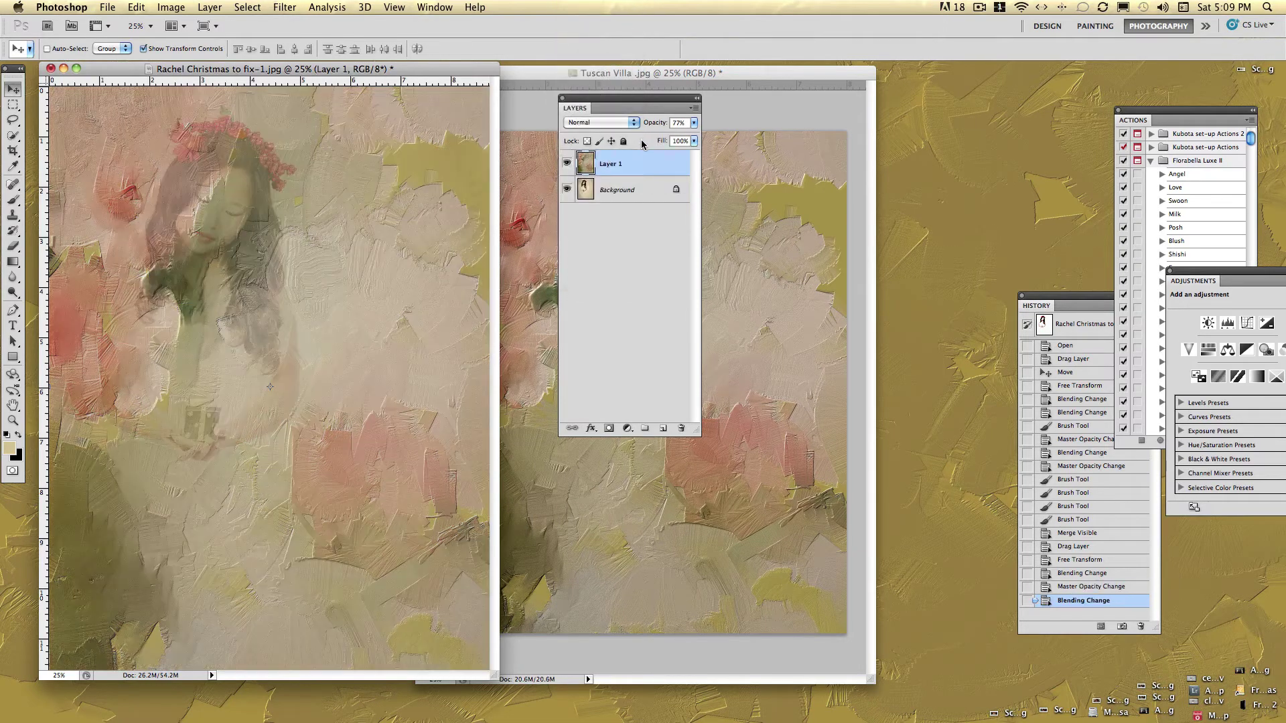
left_click(695, 125)
left_click_drag(679, 138, 697, 137)
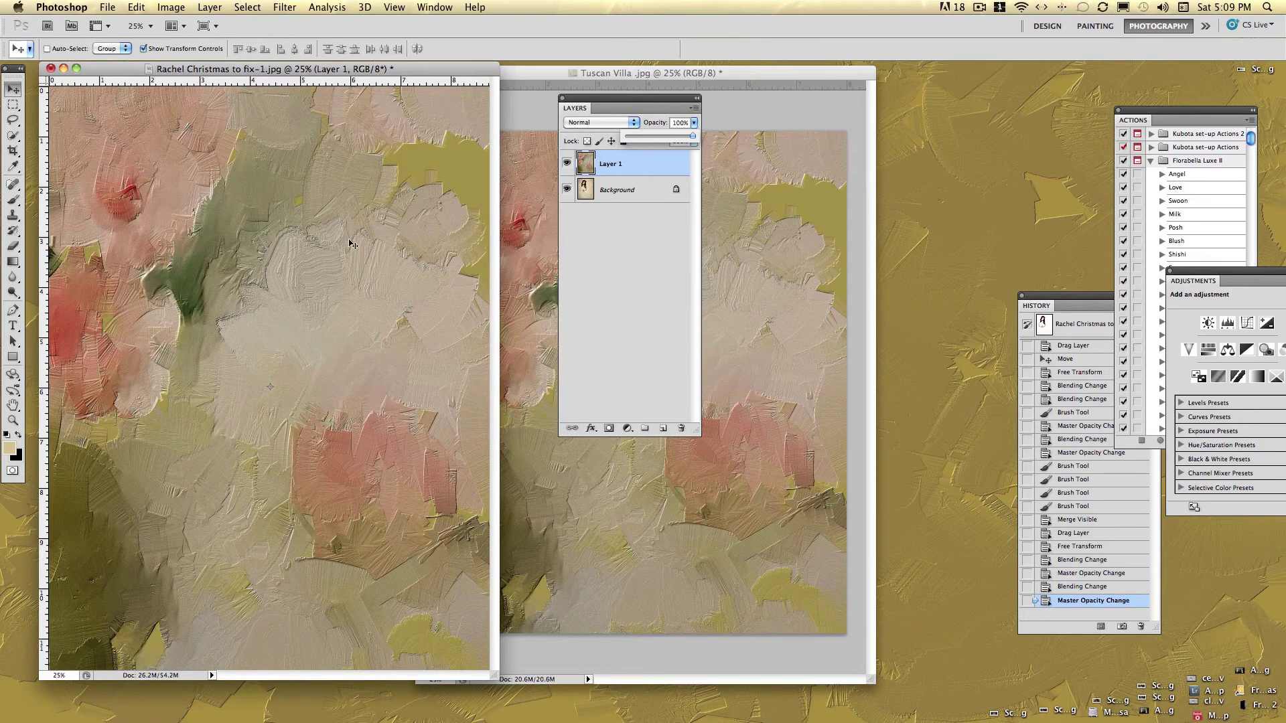
left_click(9, 447)
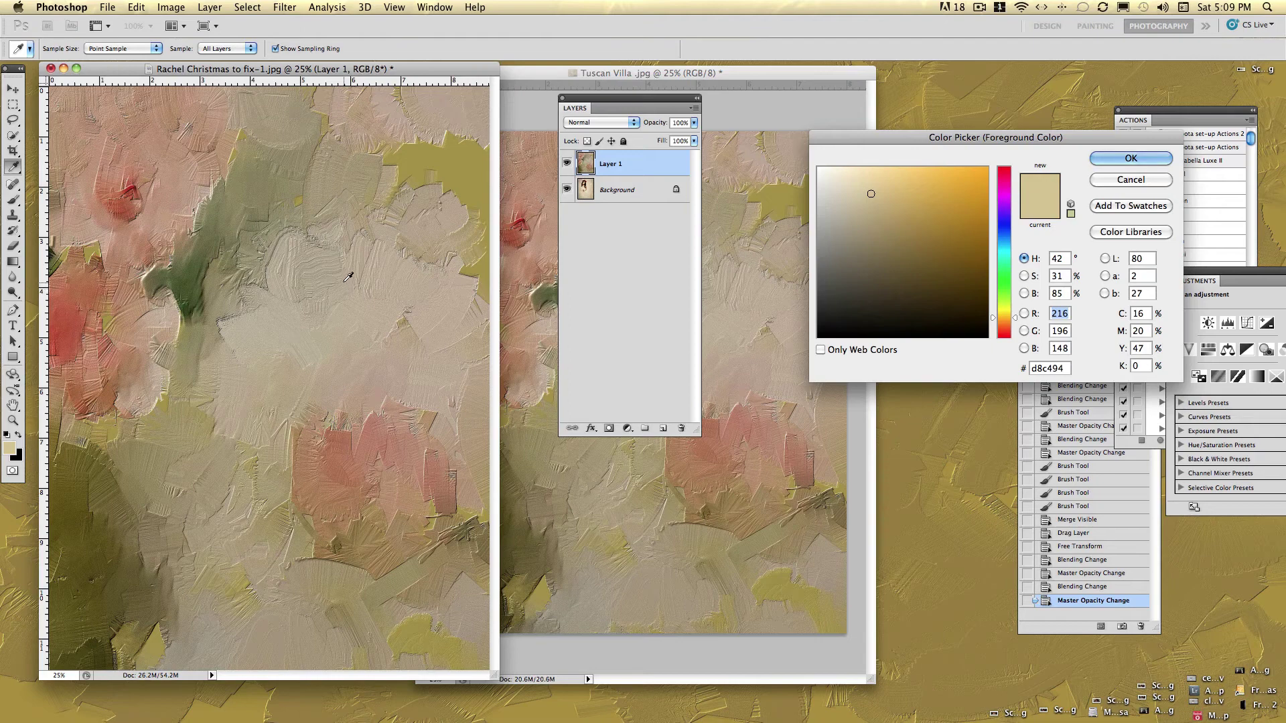
left_click(367, 213)
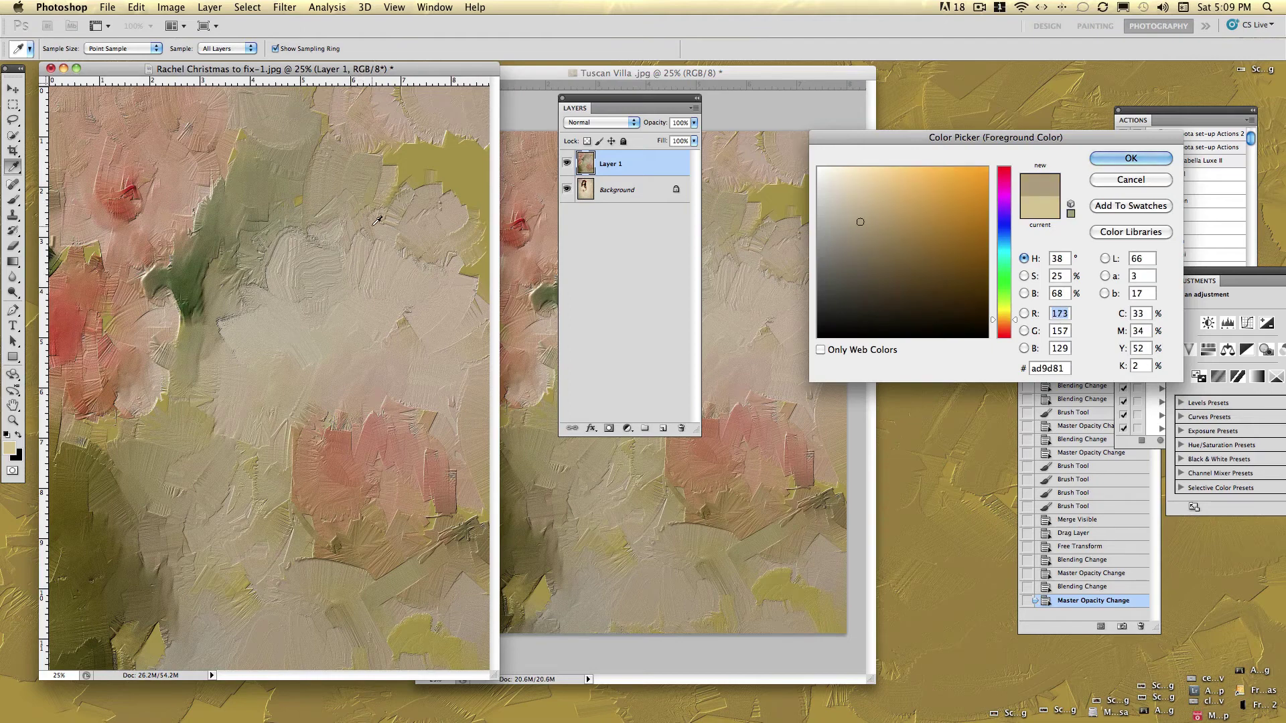
left_click(1129, 158)
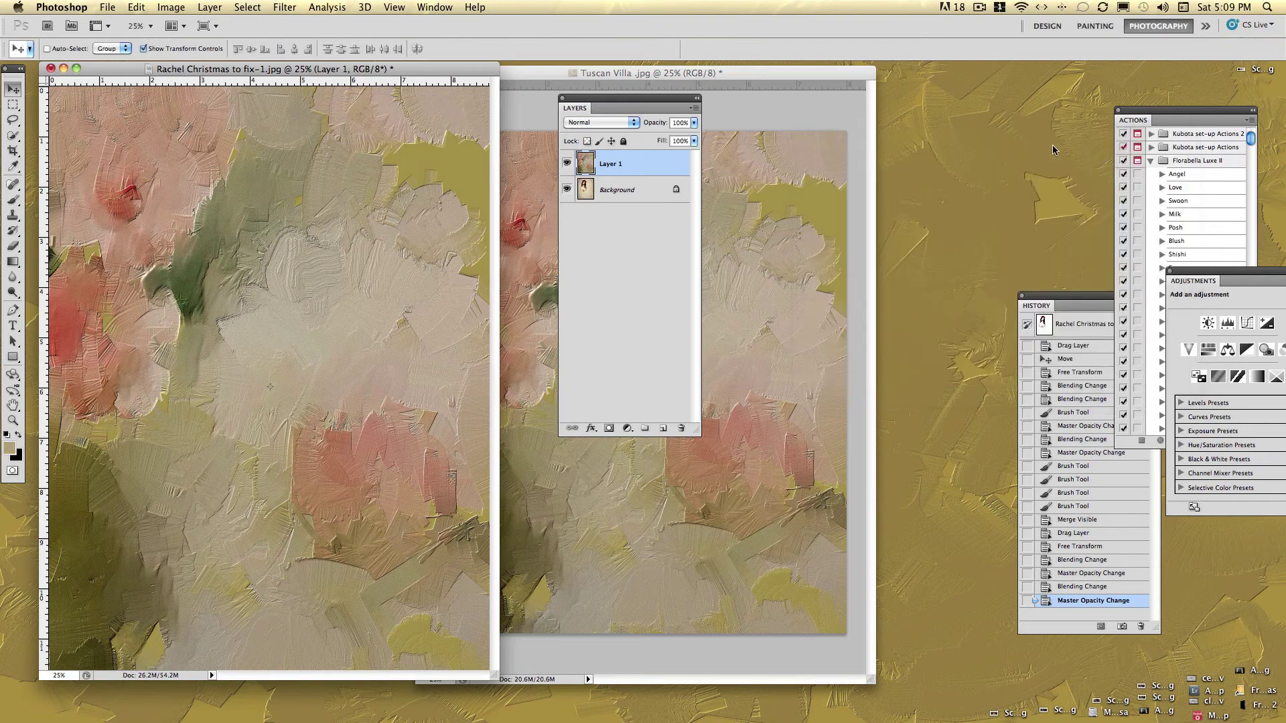
Lower the texture layer's opacity to 71% and blend it with Hard Light
left_click_drag(694, 123, 670, 141)
left_click(635, 124)
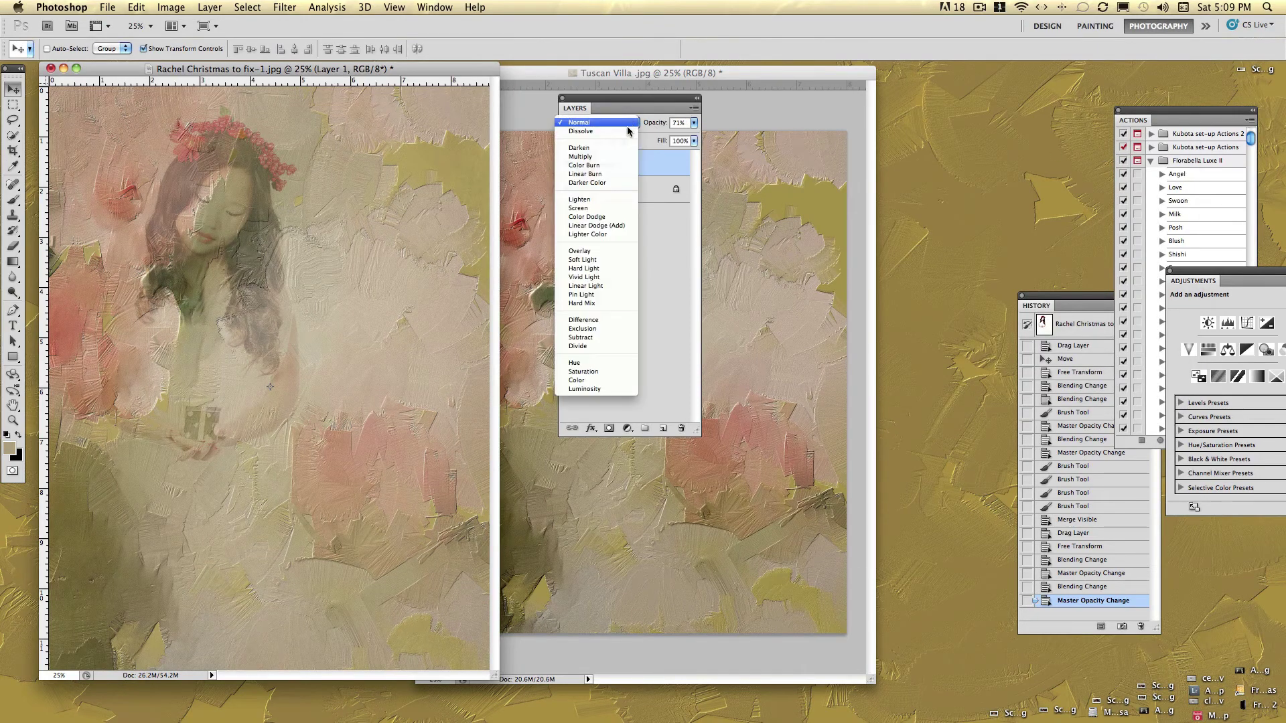
left_click(607, 270)
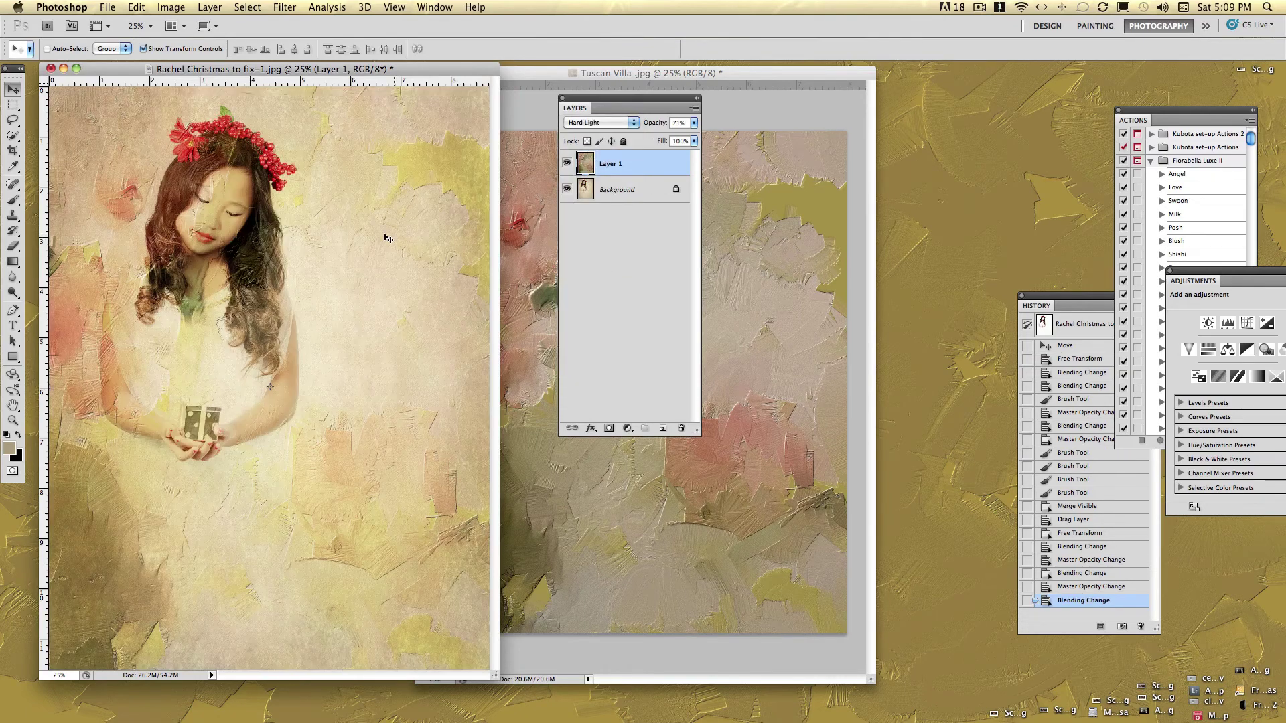
Brush the sampled colour at 100% opacity and 53% flow over the girl's face, neck, arms and hands on the texture layer to clear the texture
key("b")
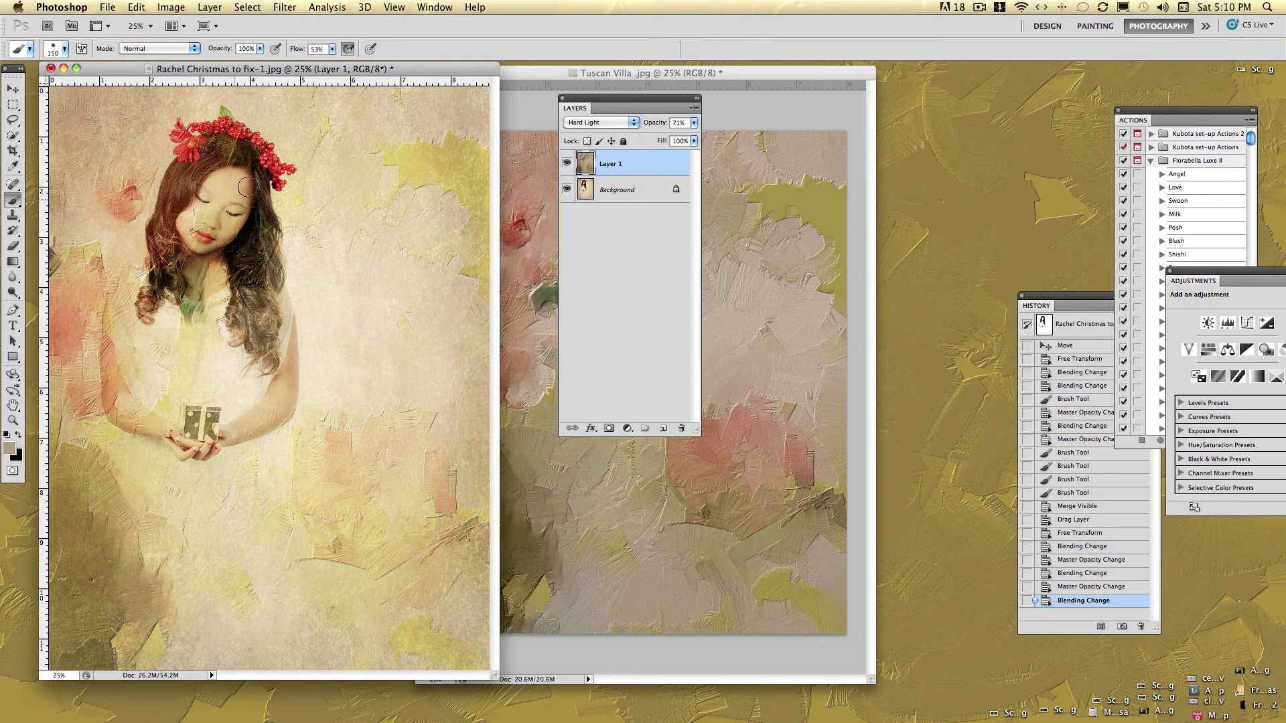
left_click_drag(247, 187, 189, 206)
mouse_move(197, 252)
left_mouse_down()
mouse_move(225, 235)
mouse_move(213, 222)
mouse_move(182, 284)
mouse_move(201, 285)
mouse_move(190, 265)
mouse_move(181, 297)
mouse_move(203, 313)
left_mouse_up()
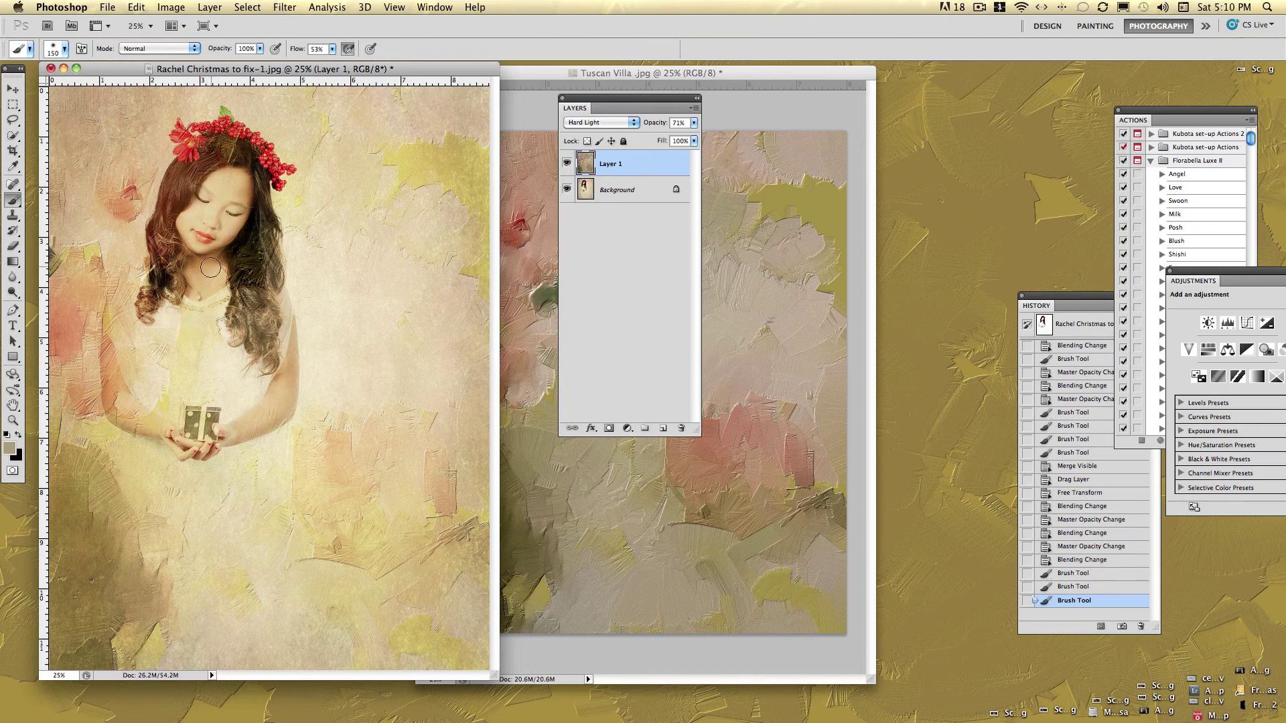
left_click(234, 207)
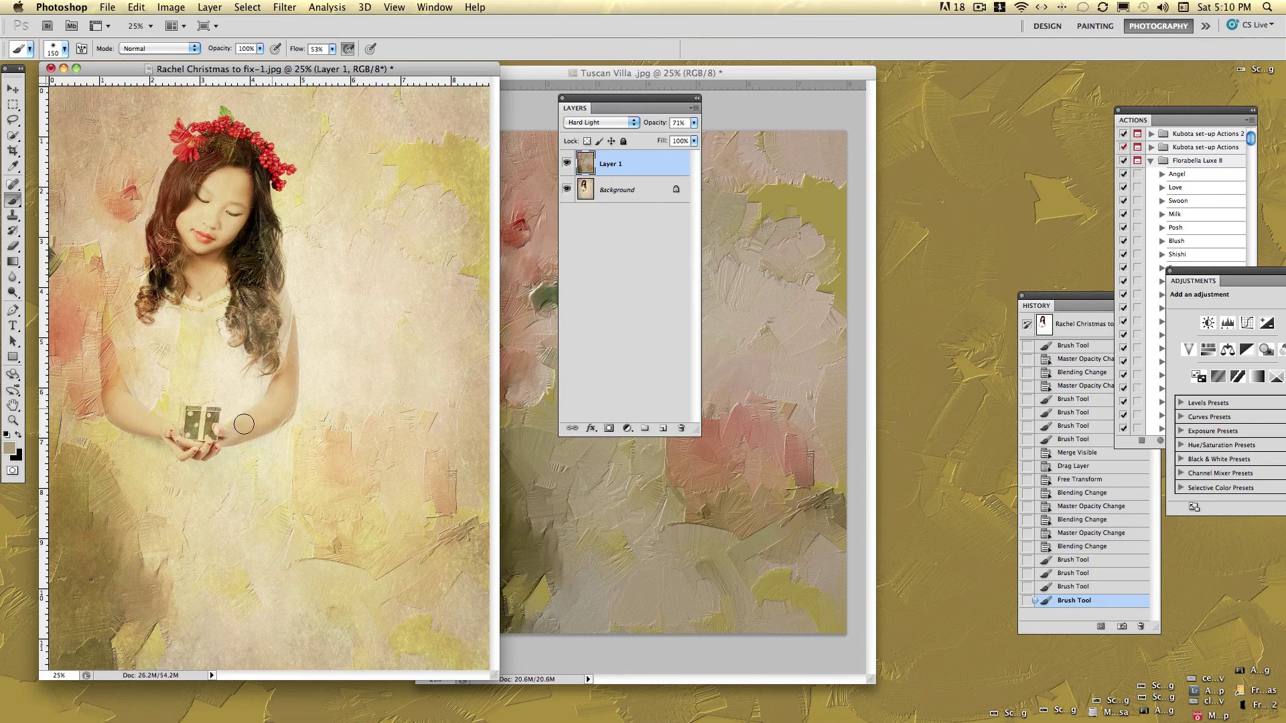
left_click_drag(283, 408, 191, 423)
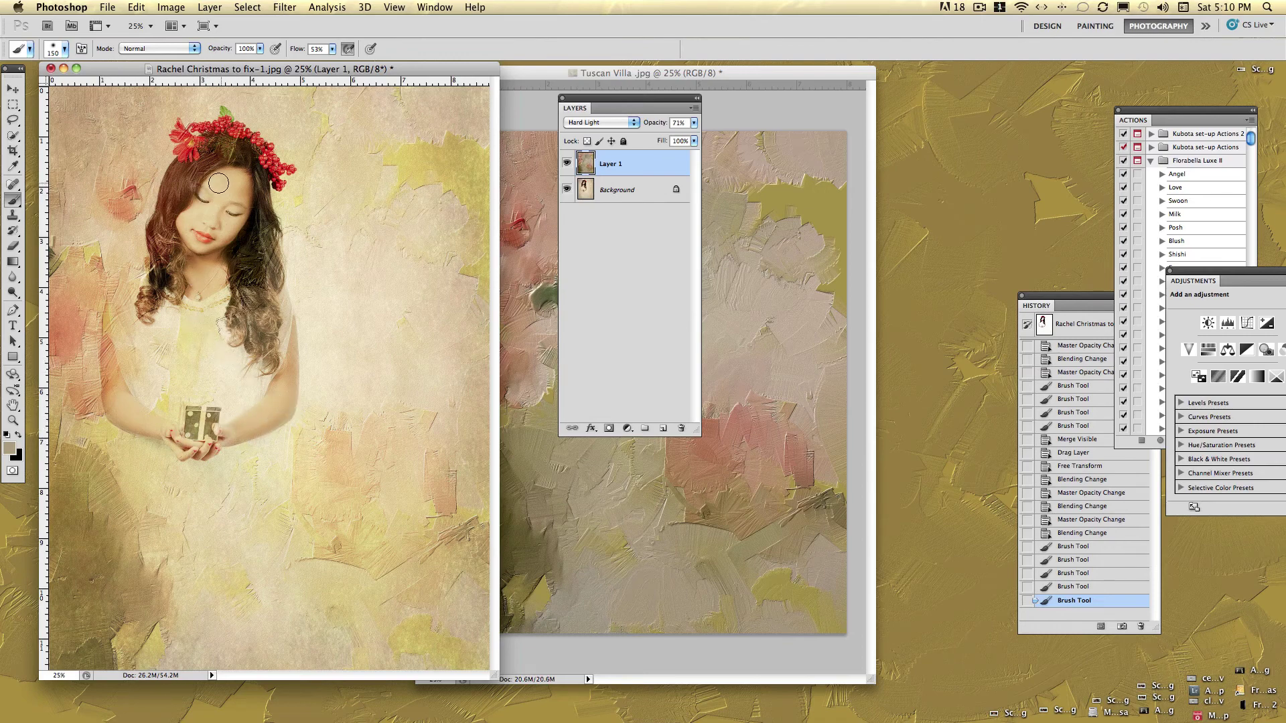
left_click_drag(243, 178, 191, 238)
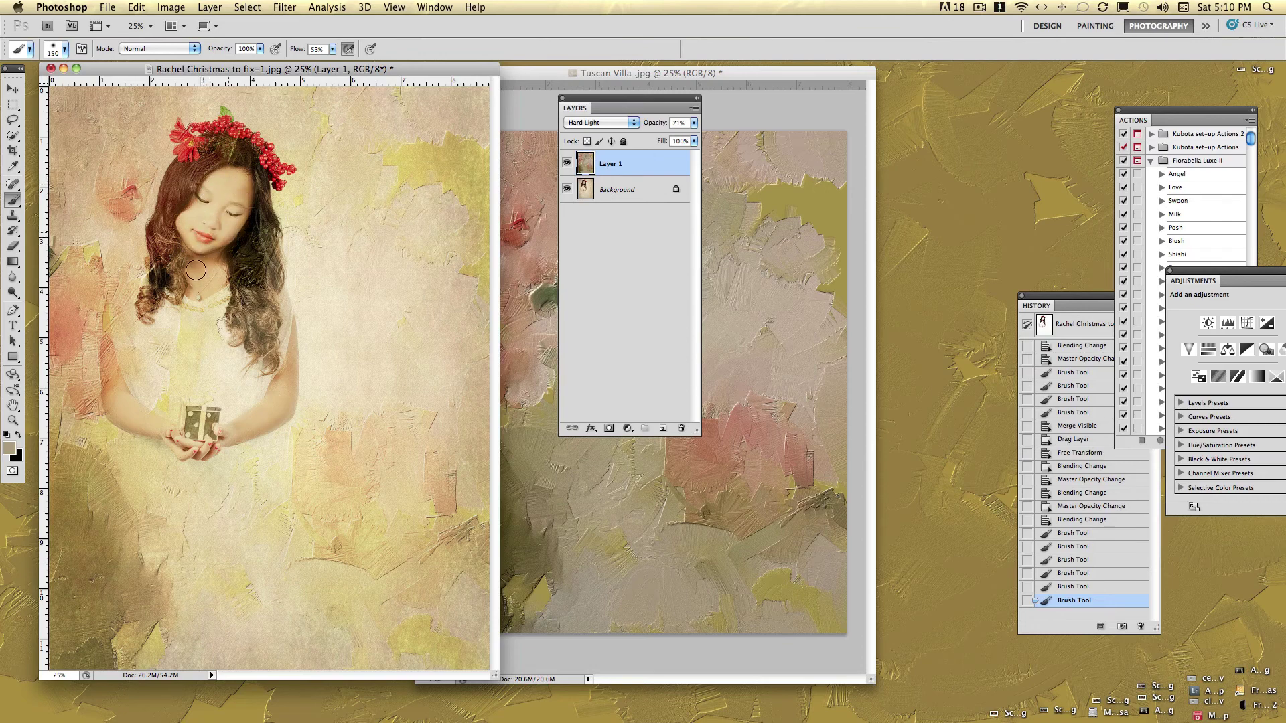
left_click(203, 280)
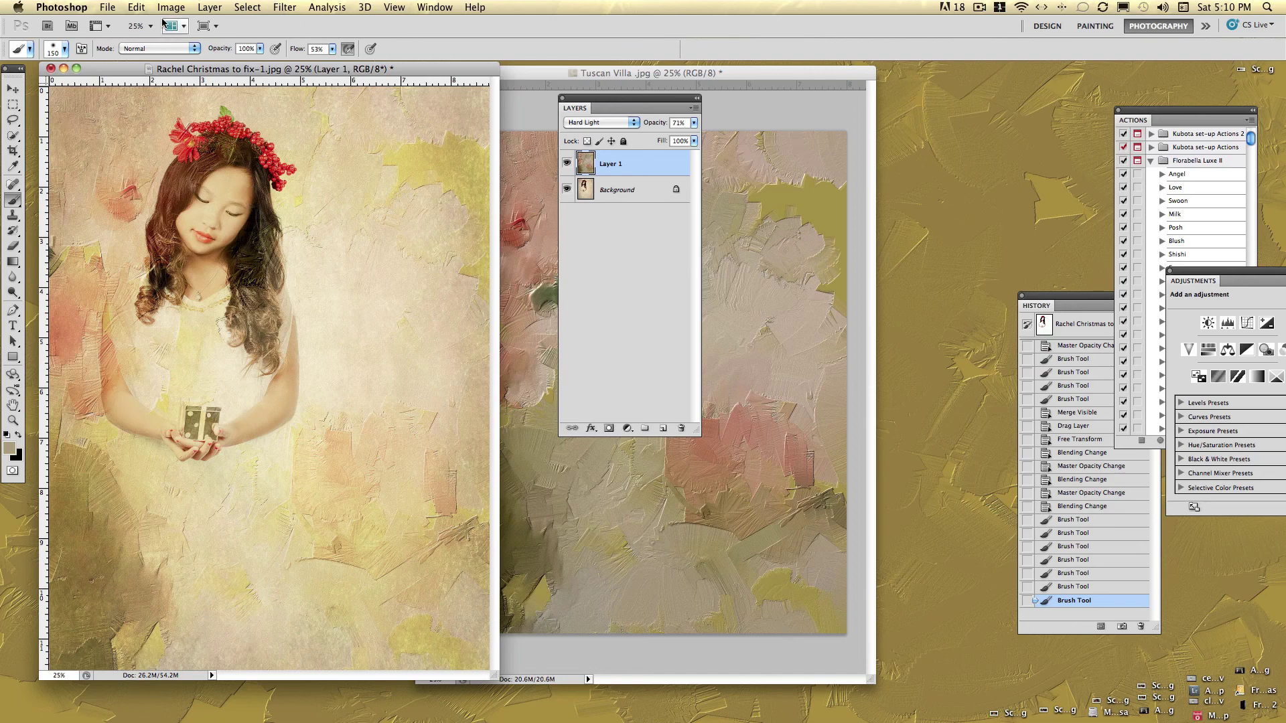
Merge the visible layers of the portrait into a single background layer and nudge its document window slightly down
left_click(204, 8)
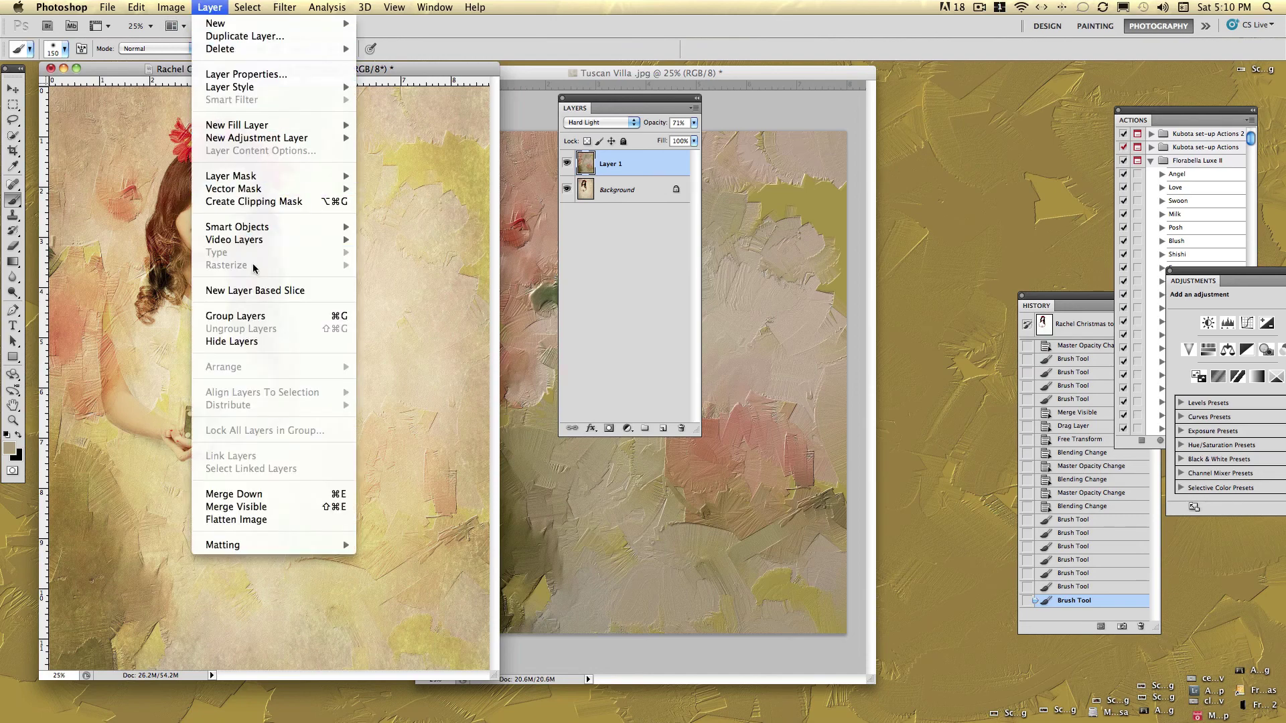
left_click(271, 507)
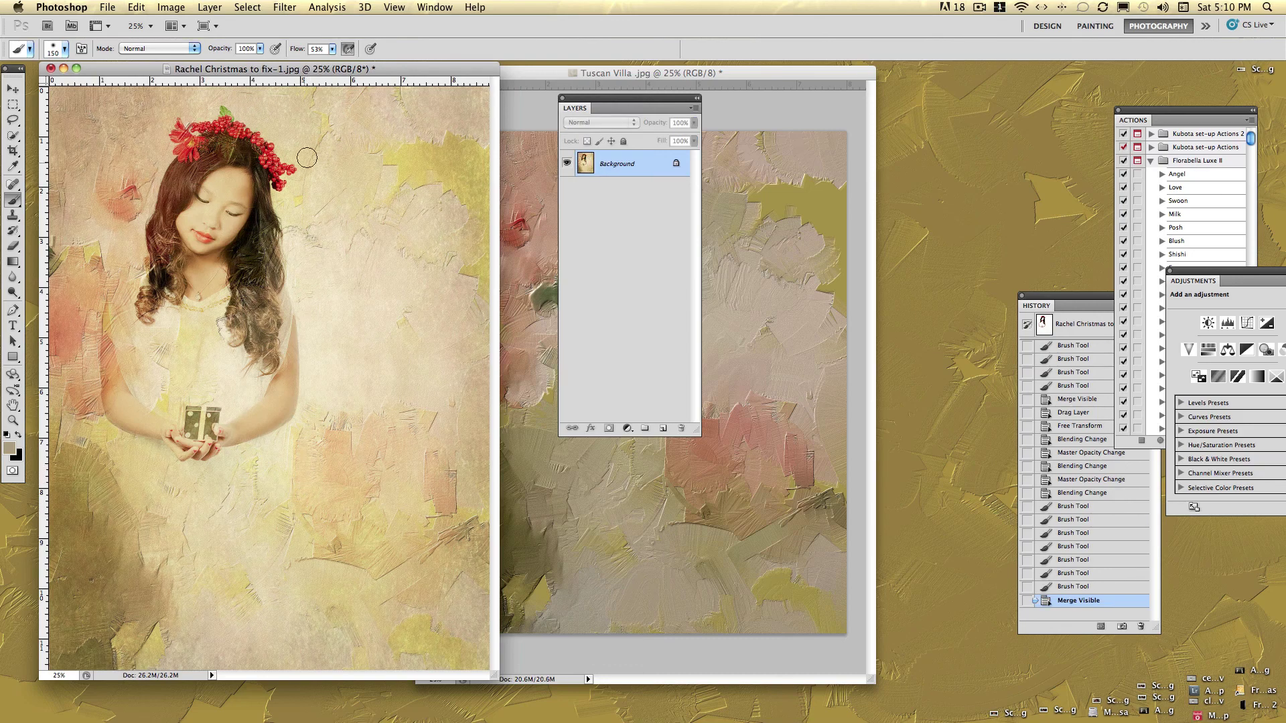
left_click_drag(387, 69, 386, 72)
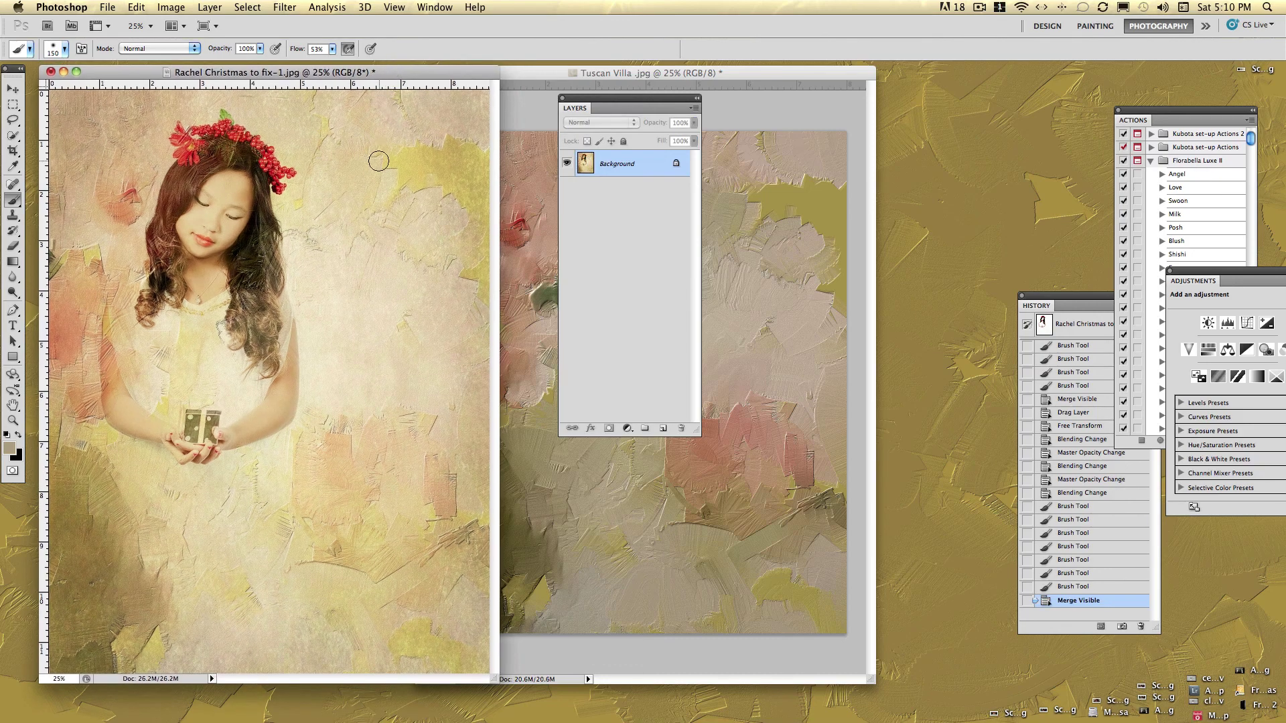